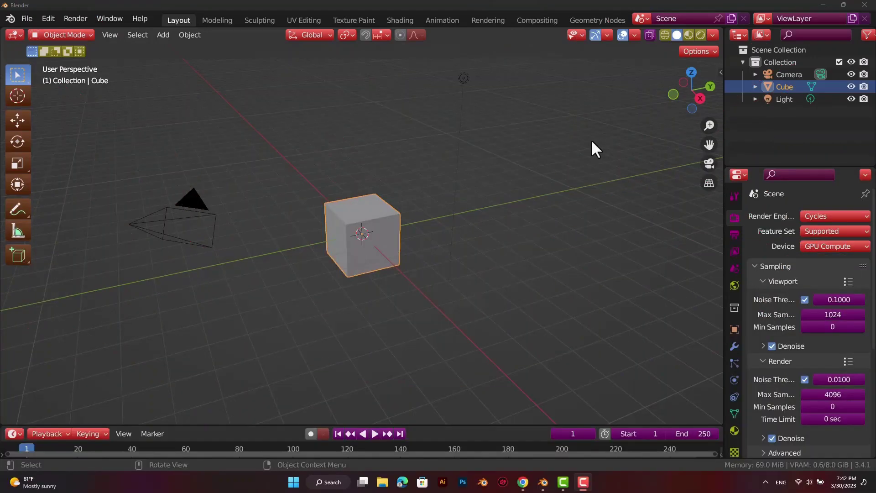
Box-select the default camera, cube and light in the 3D viewport
drag(593, 140, 118, 301)
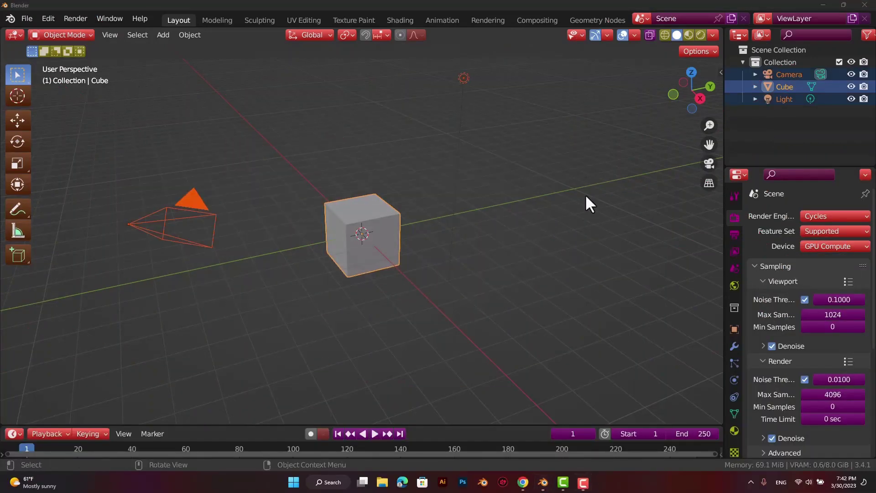
drag(576, 179, 144, 280)
Delete the default objects and add a Suzanne monkey mesh at the origin
key(Delete)
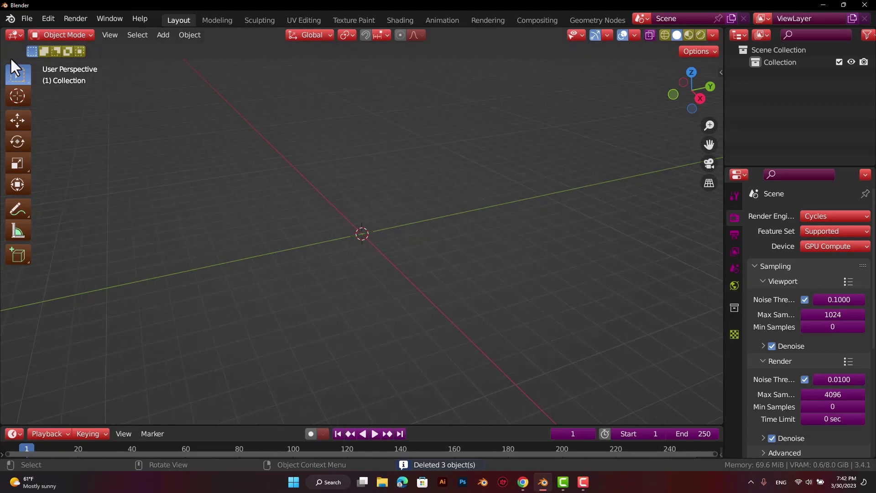
key(shift+a)
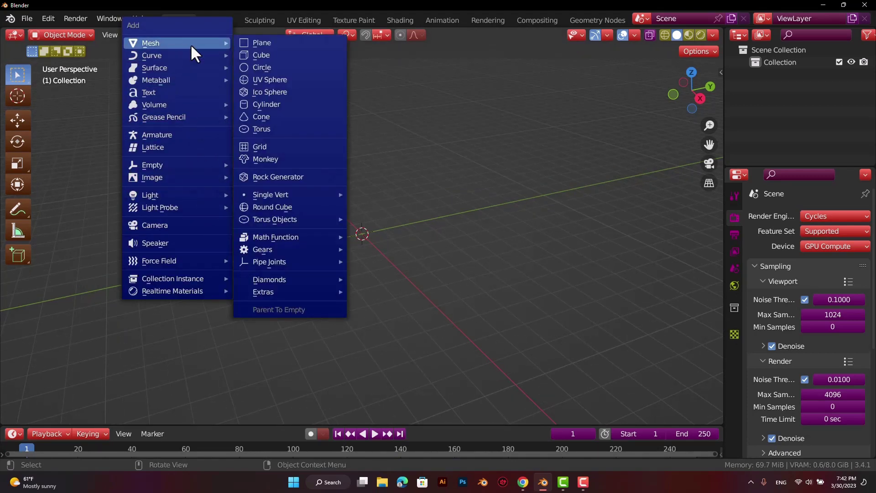
mouse_move(150, 42)
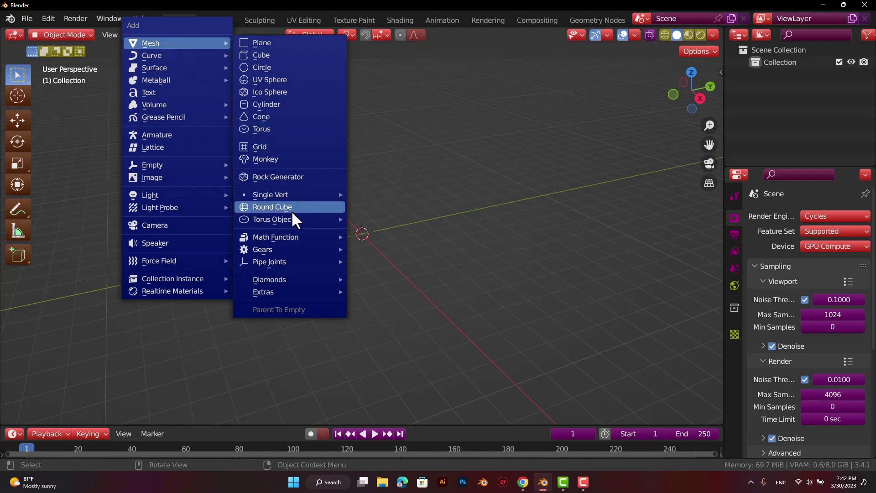
click(287, 160)
scroll(409, 226, up, 1)
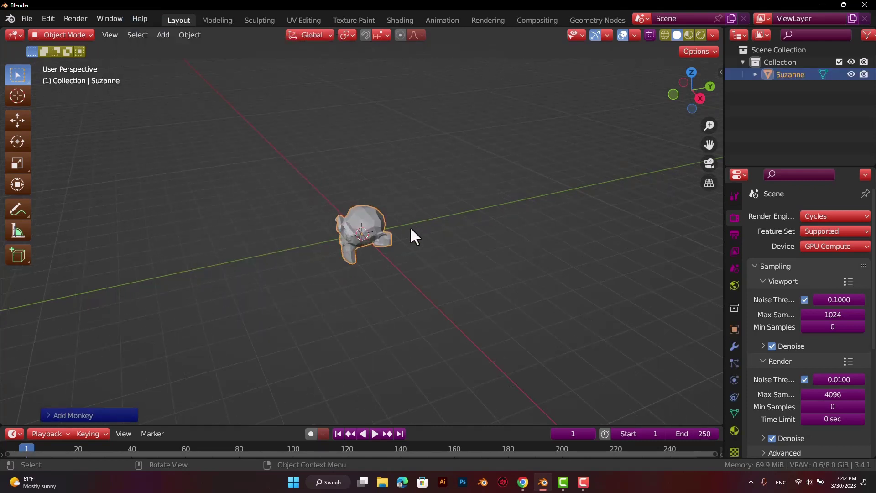
scroll(409, 227, up, 3)
Move Suzanne up along the Z axis so it sits above the grid
drag(700, 100, 665, 117)
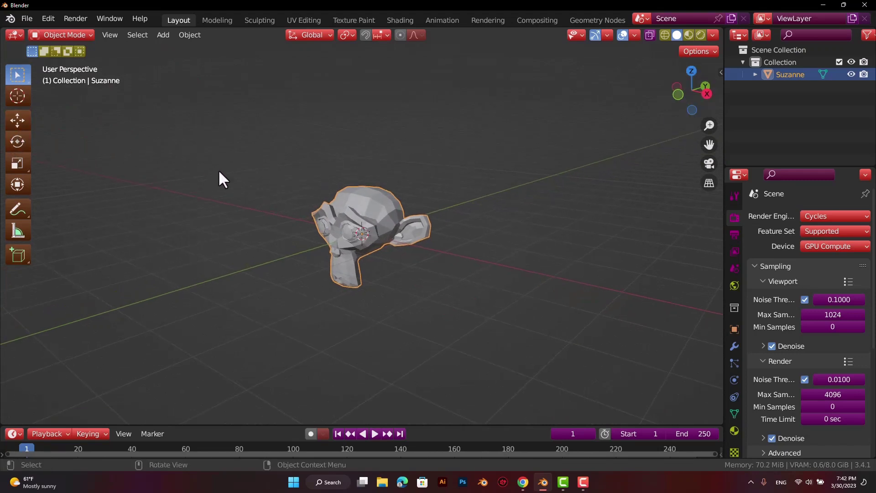
key(g)
key(z)
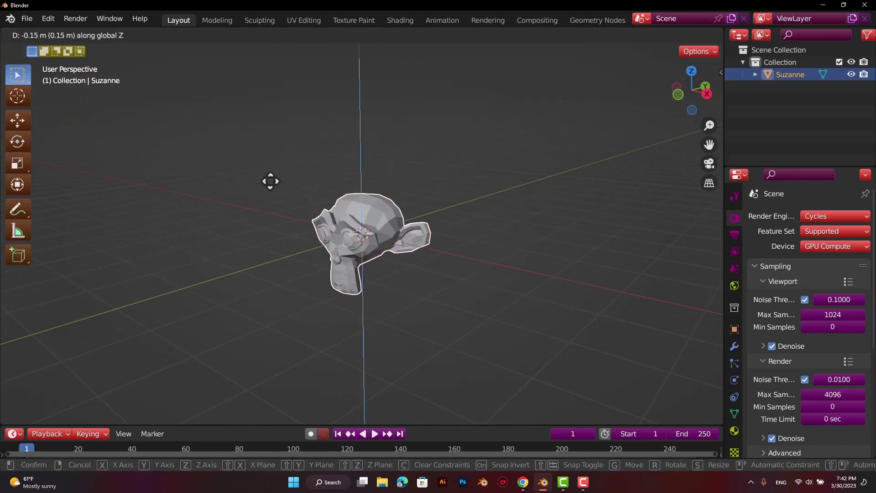
click(267, 118)
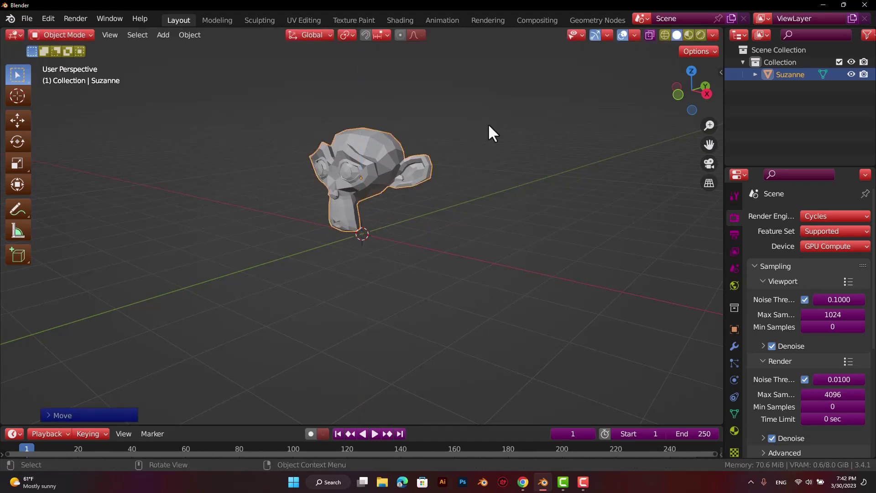
Reframe Suzanne and split the 3D viewport into two side-by-side areas
drag(675, 108, 685, 106)
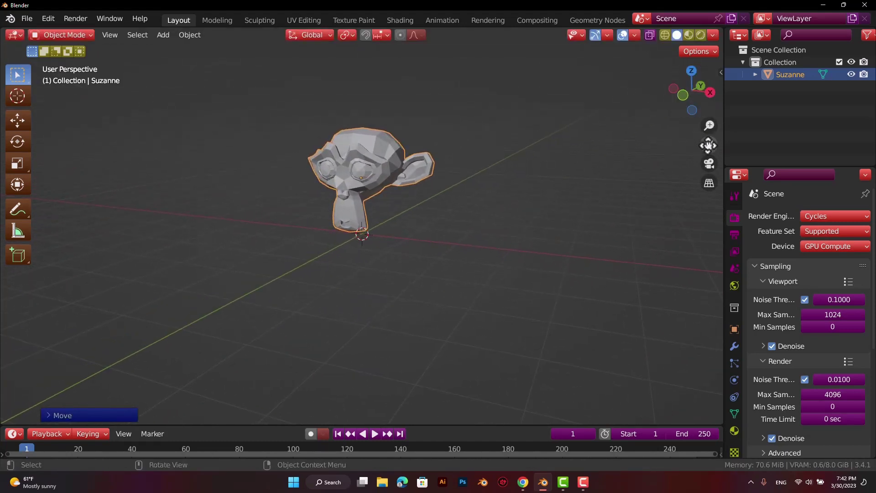
mouse_move(709, 145)
mouse_down()
mouse_move(654, 194)
mouse_move(452, 200)
mouse_up()
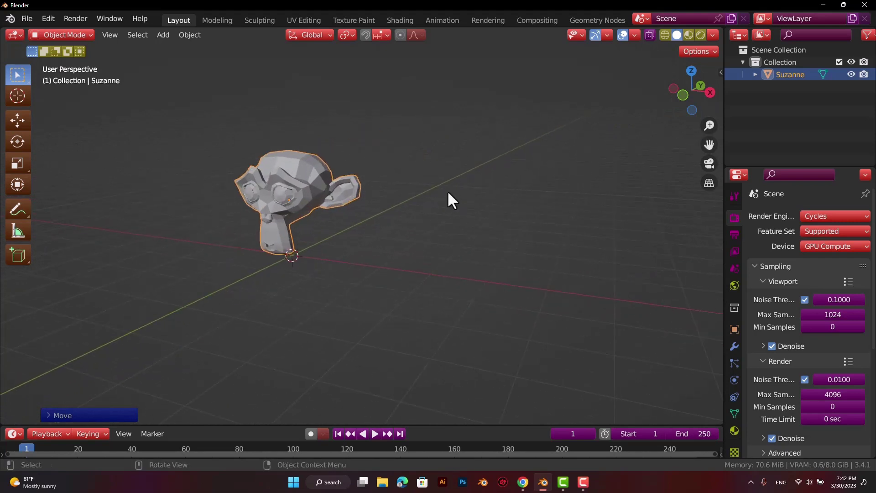
drag(724, 28, 395, 57)
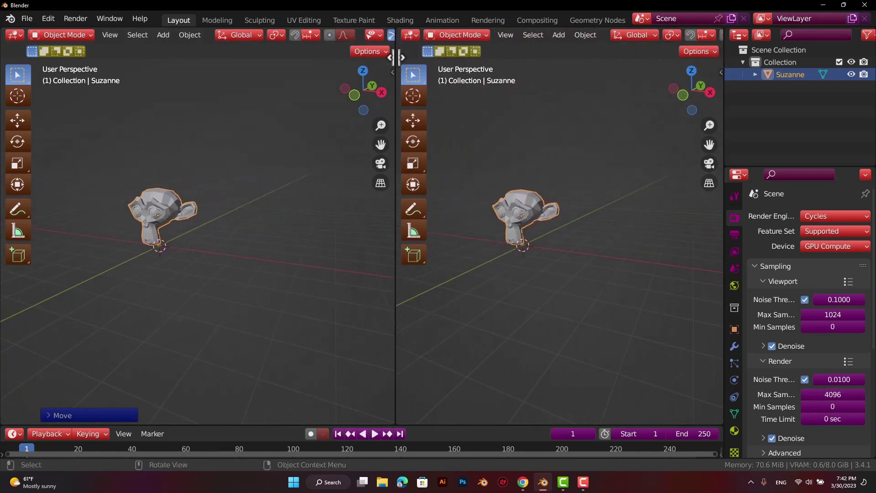
Turn the right area into a Shader Editor with its sidebar hidden
click(408, 34)
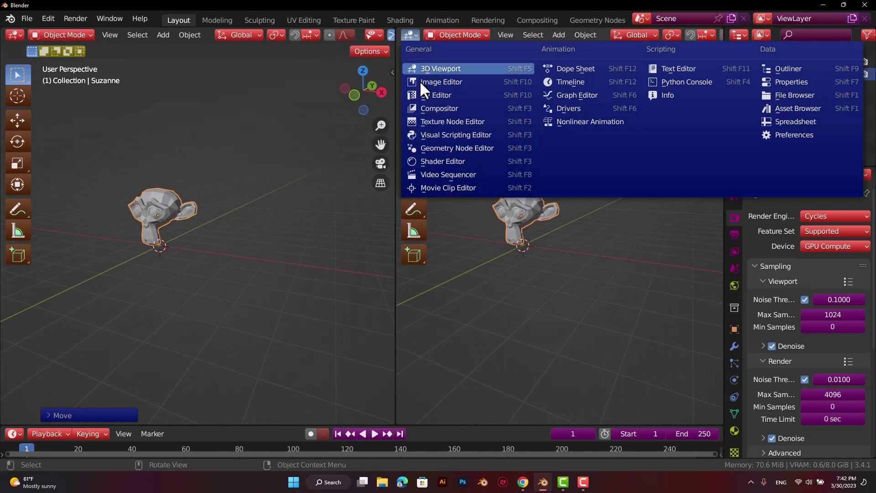
click(444, 158)
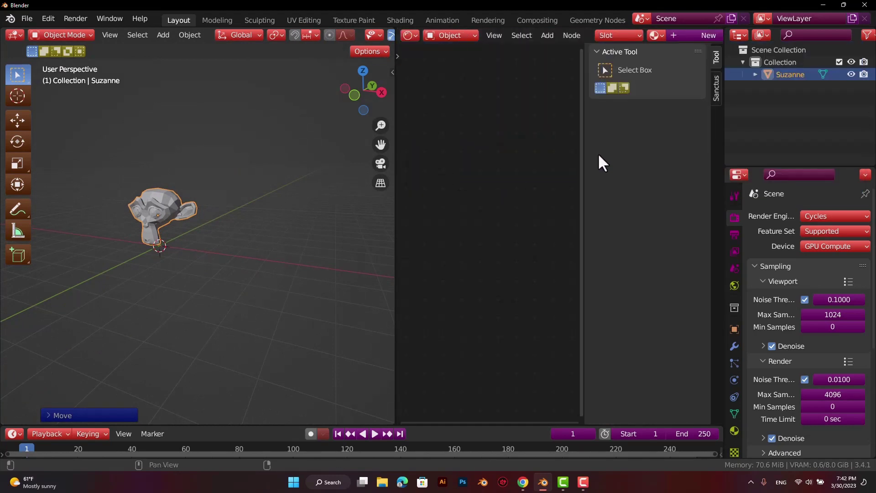
key(n)
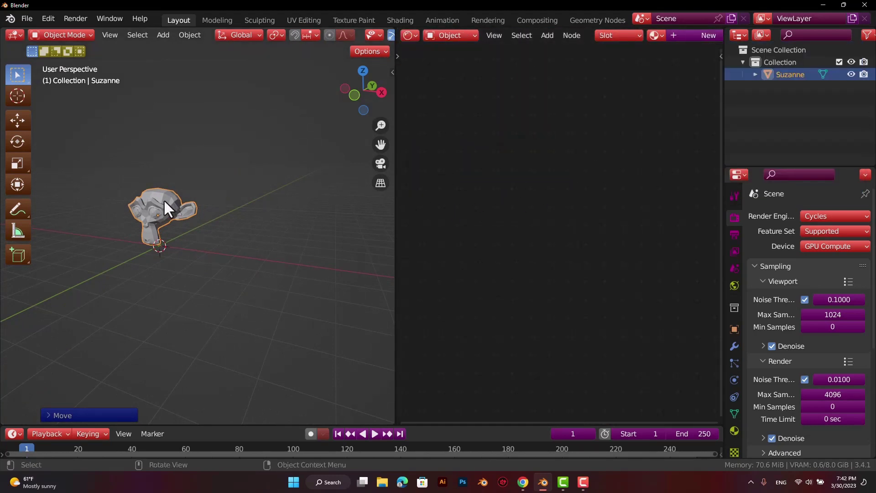
Frame Suzanne in the 3D view and give it a new material, Material.001
drag(381, 145, 419, 140)
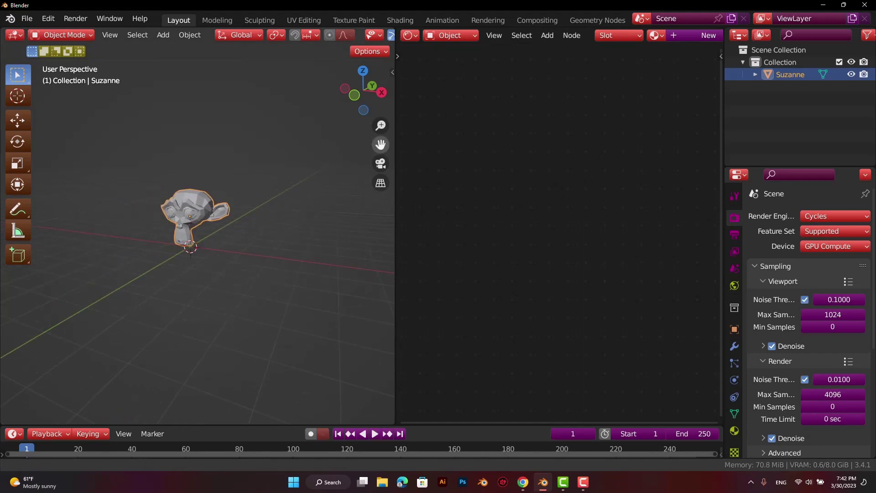
scroll(250, 204, up, 2)
scroll(249, 204, up, 3)
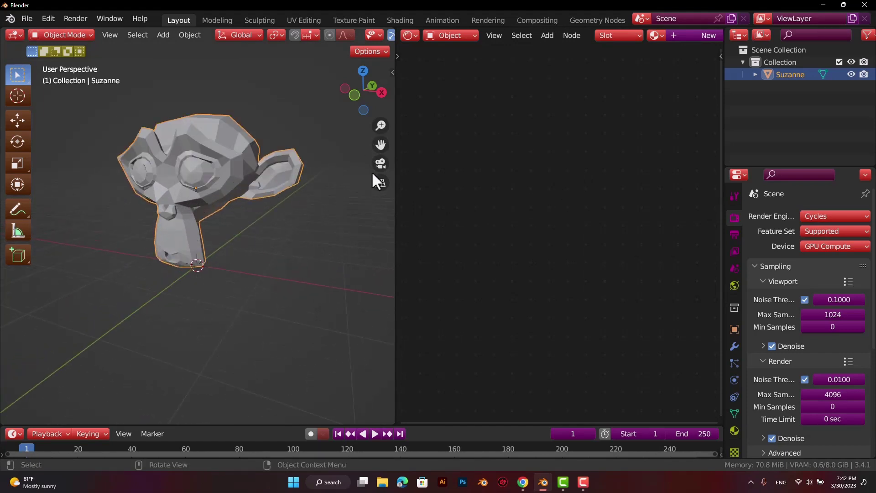
drag(380, 99, 388, 103)
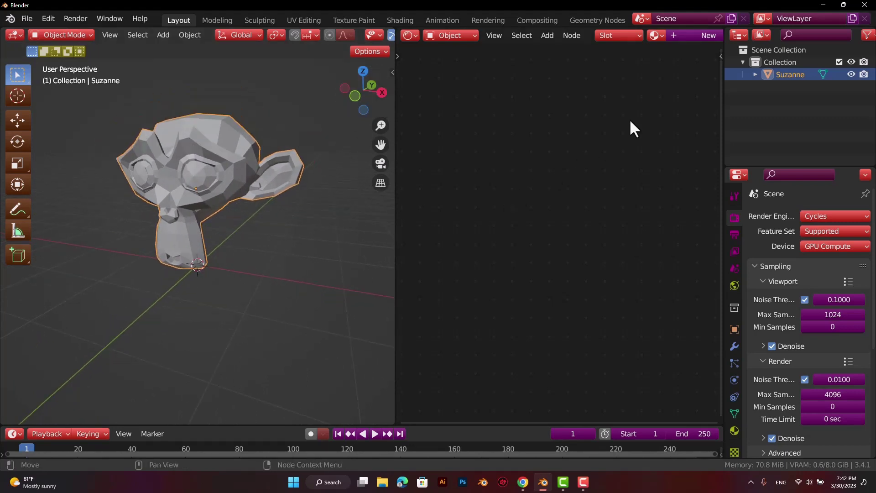
click(683, 38)
Zoom into the node tree and delete the Principled BSDF node
scroll(555, 258, up, 1)
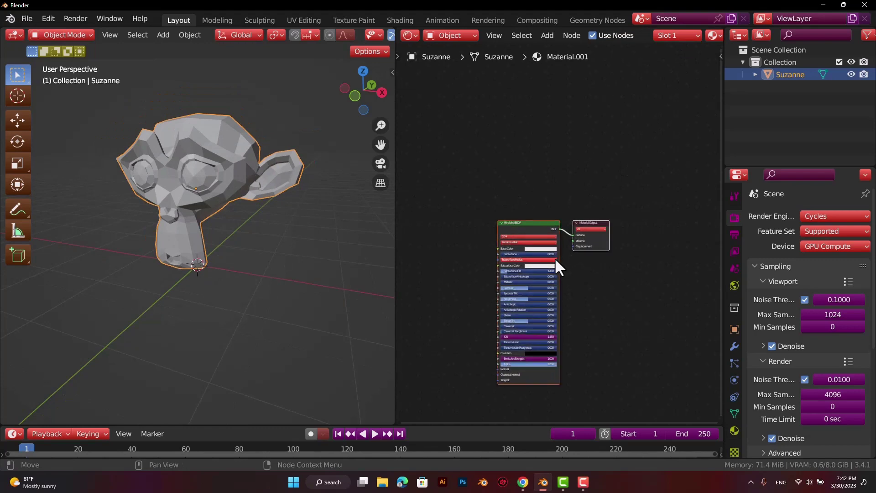
scroll(555, 258, up, 2)
scroll(555, 258, up, 1)
scroll(555, 258, up, 3)
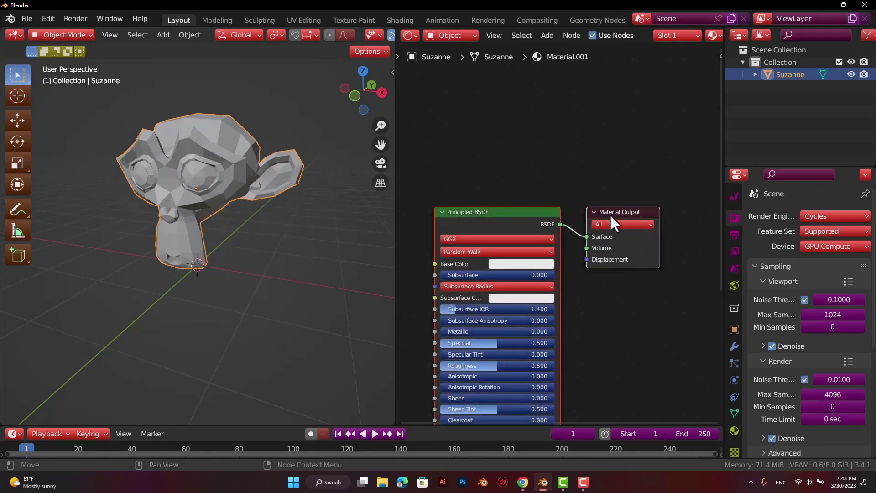
drag(610, 213, 642, 161)
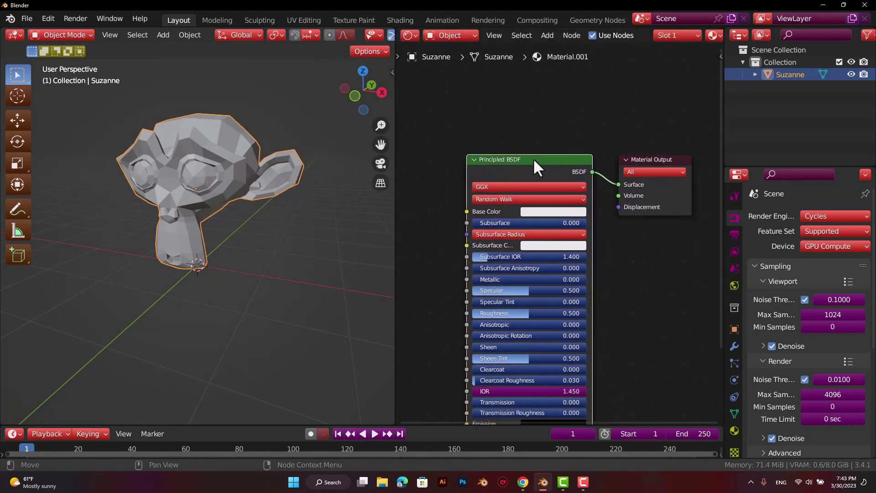
key(x)
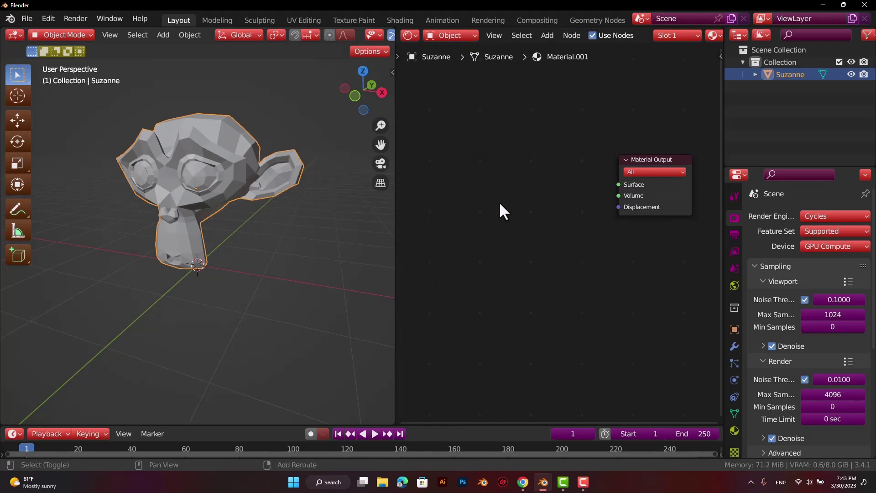
Add a Glass BSDF node via search and duplicate it twice into a vertical stack
key(shift+a)
click(497, 202)
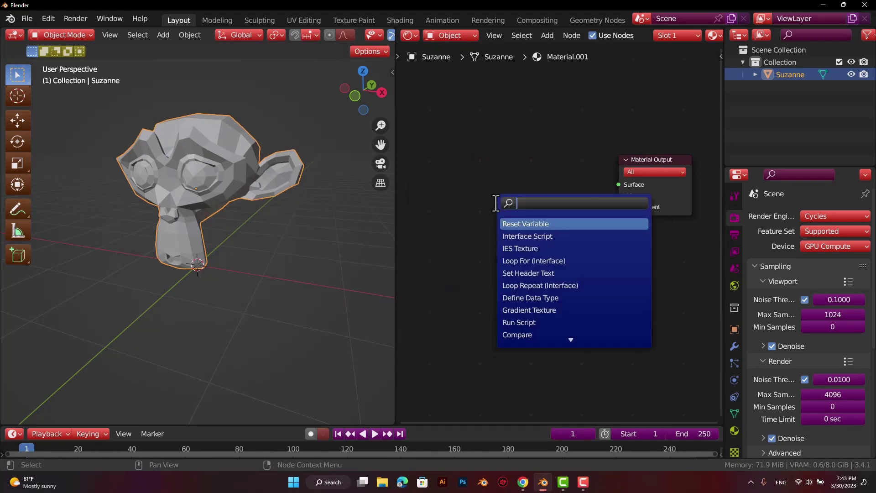
text(glass)
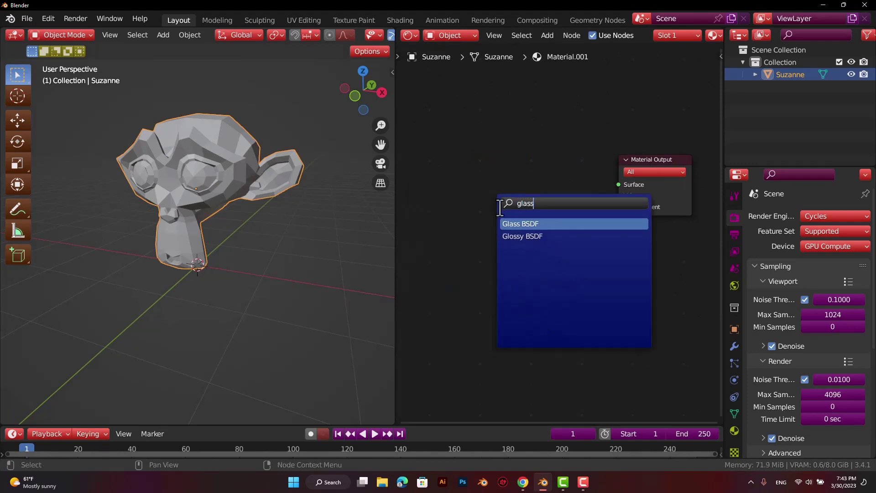
click(516, 224)
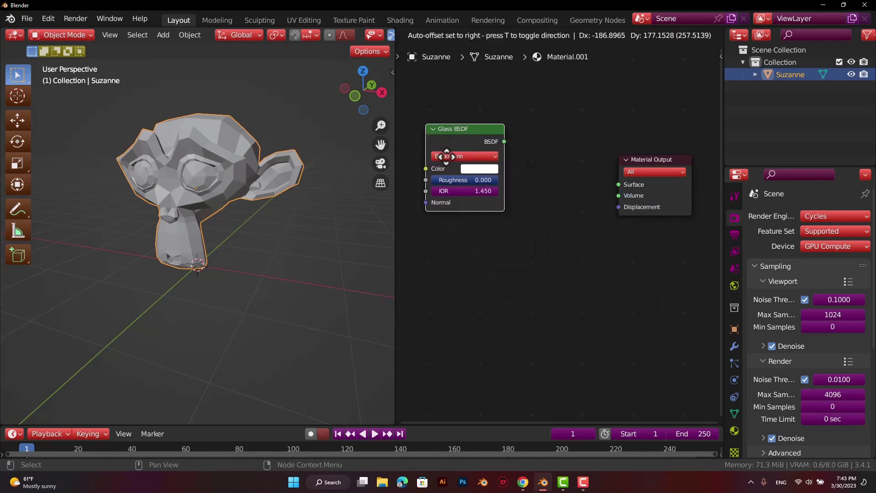
click(459, 129)
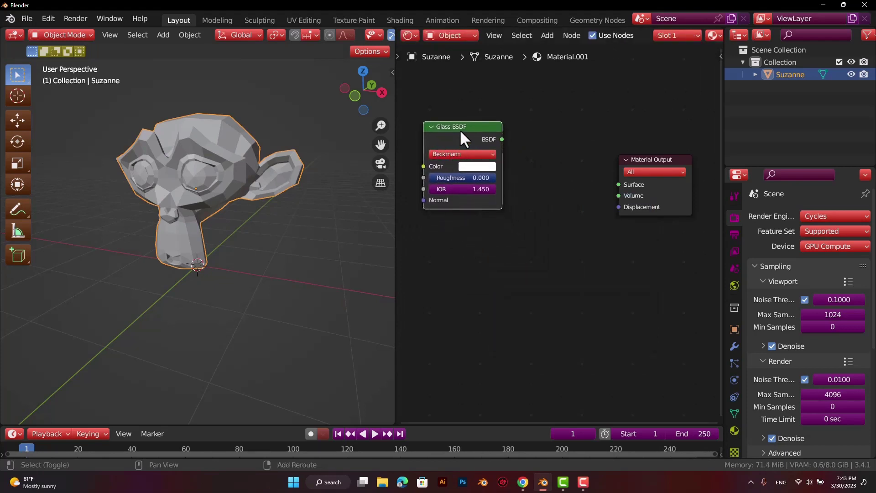
key(shift+d)
click(461, 222)
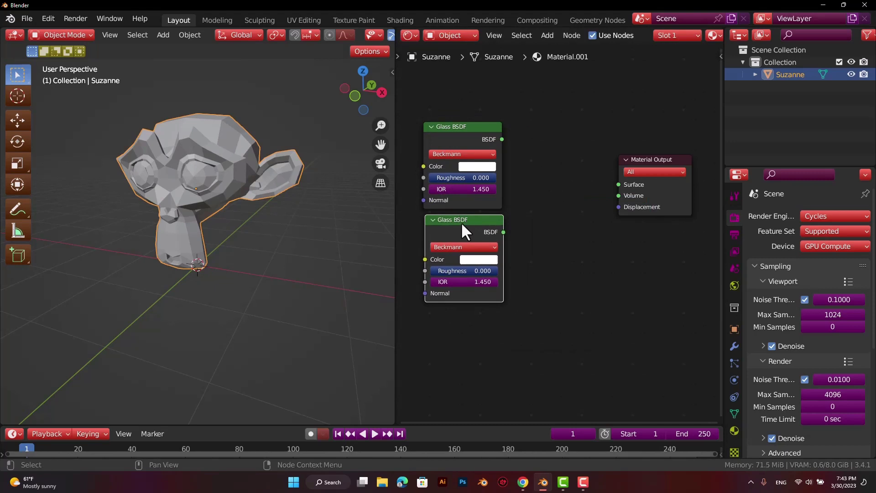
key(shift+d)
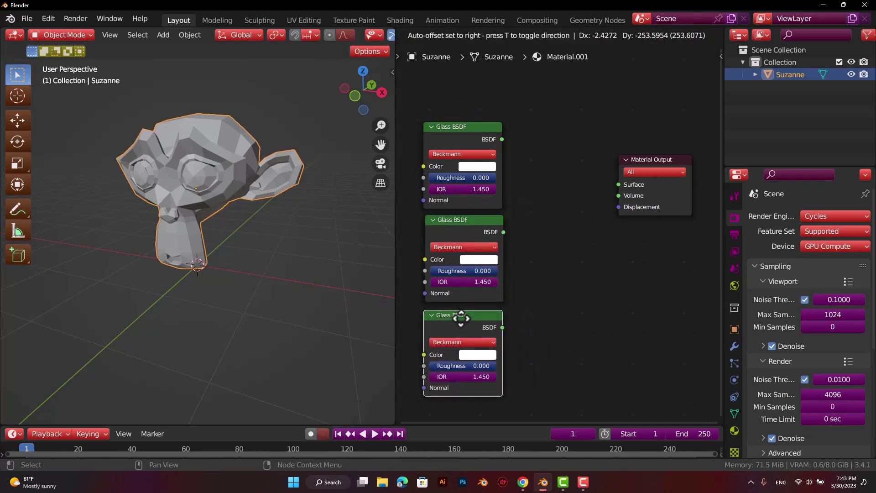
click(453, 322)
Color the three Glass BSDF nodes red, green and blue (hue 0.664)
click(470, 169)
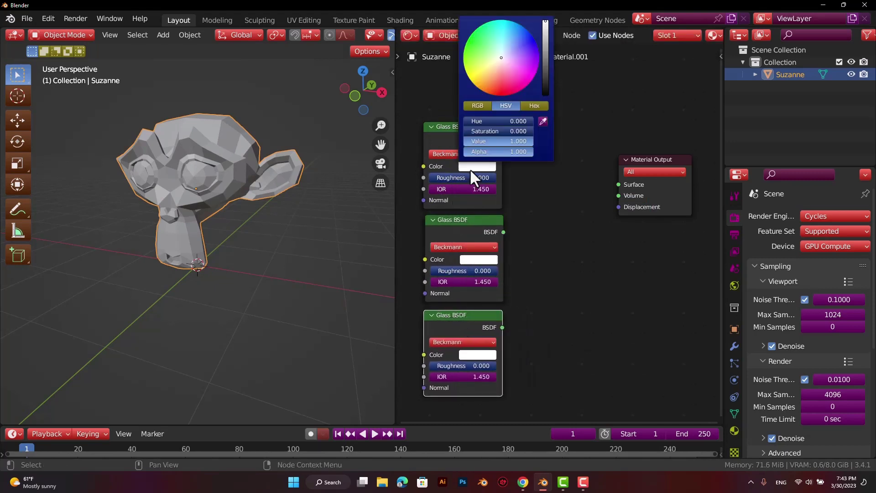
drag(501, 59, 501, 96)
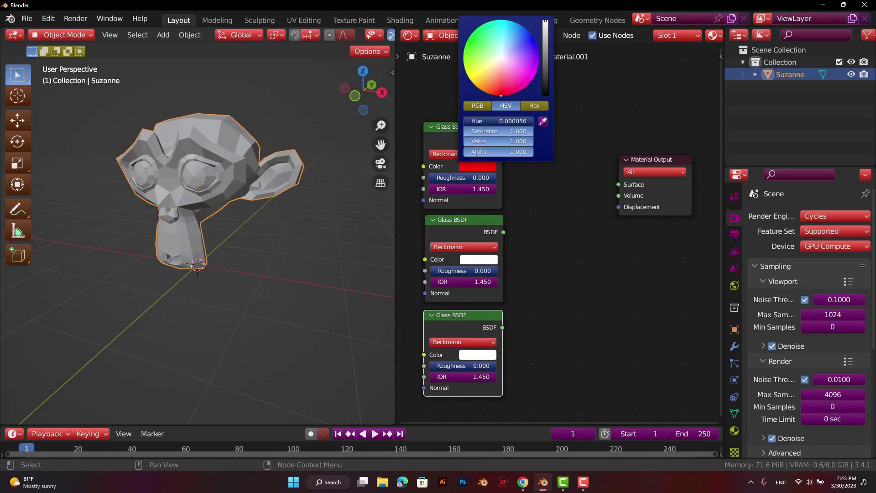
click(472, 258)
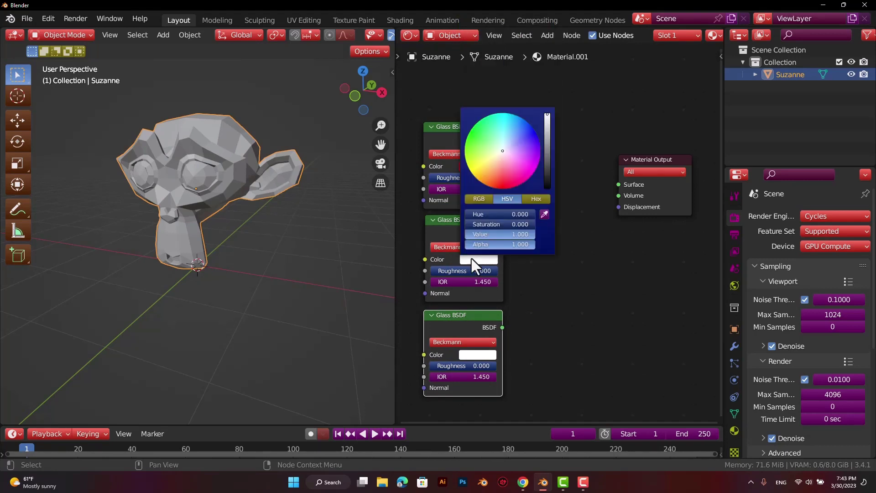
drag(491, 153, 470, 130)
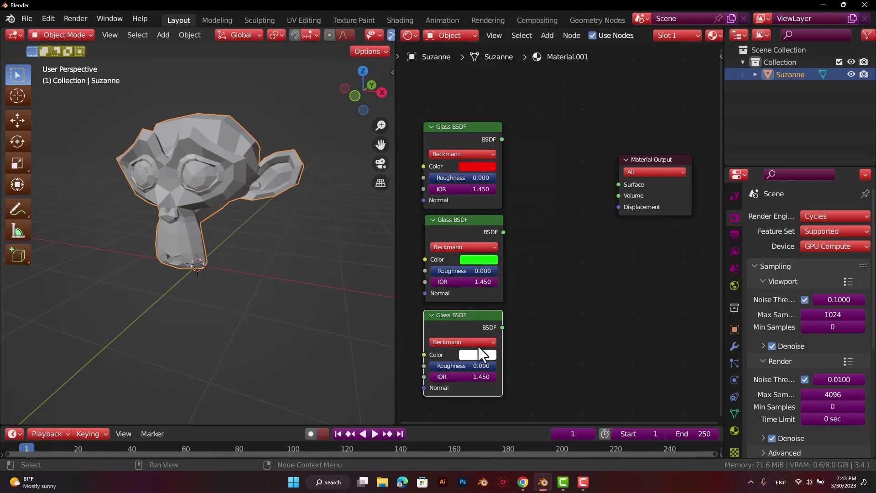
click(483, 356)
click(531, 222)
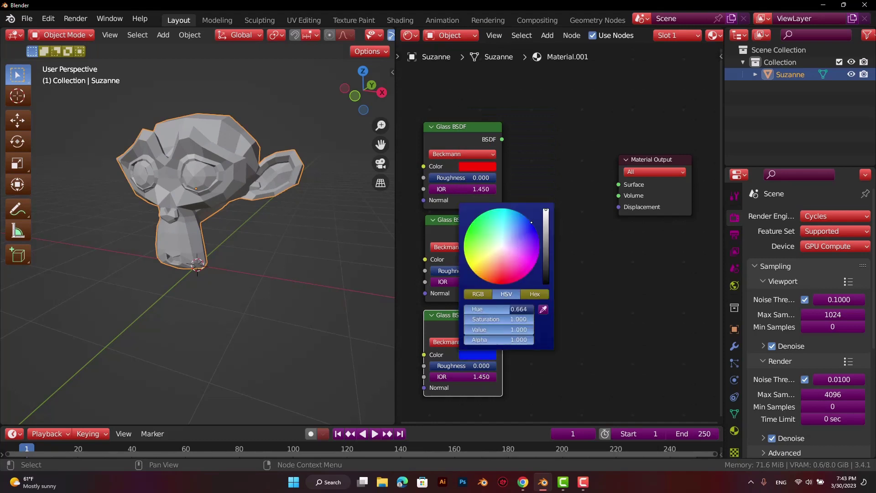
Set the third Glass BSDF's roughness to 0 and deselect it
click(459, 365)
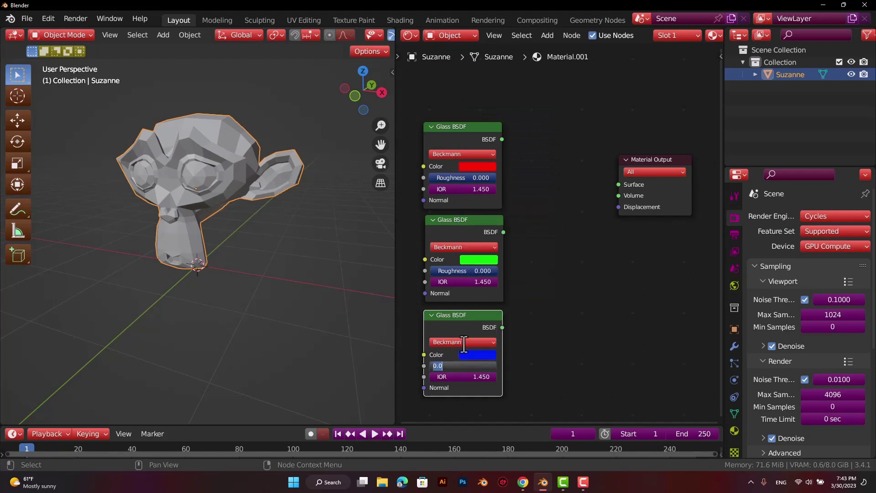
click(539, 223)
click(535, 257)
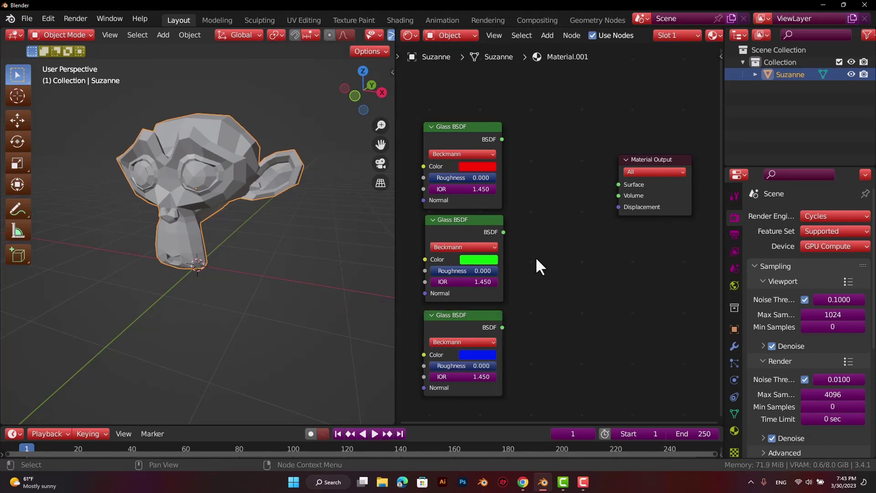
scroll(535, 256, down, 1)
scroll(536, 256, down, 1)
Add an Add Shader node before the Material Output and duplicate it below
drag(642, 171, 679, 188)
key(shift+a)
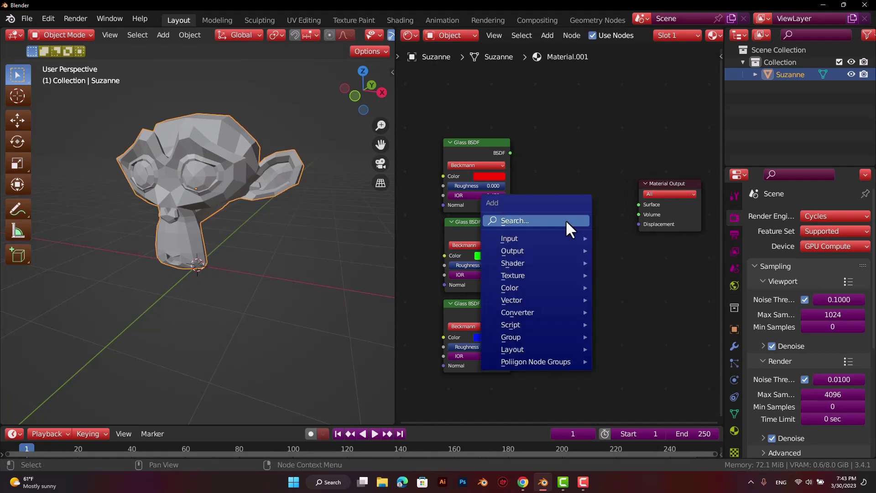
click(565, 220)
text(add)
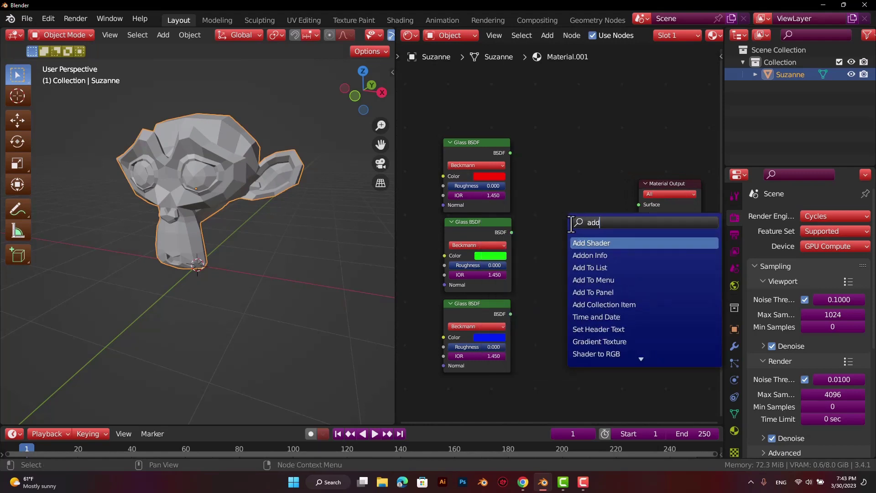
click(598, 243)
click(575, 224)
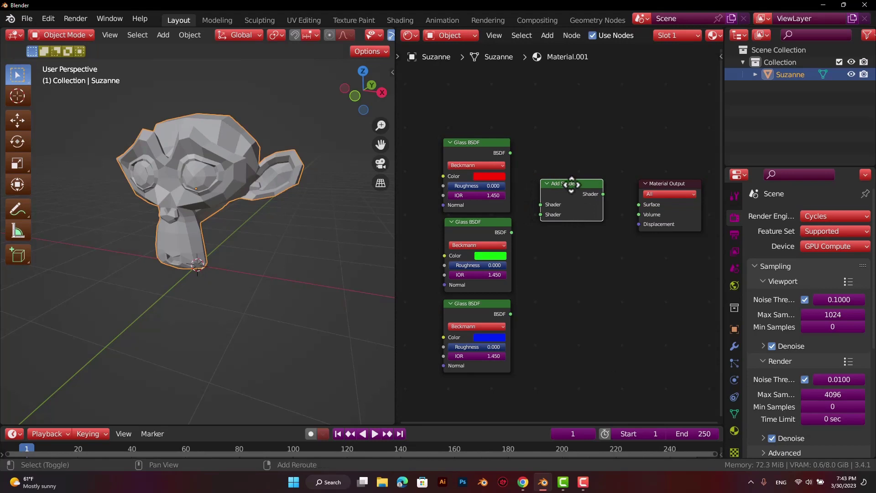
key(shift+d)
click(577, 240)
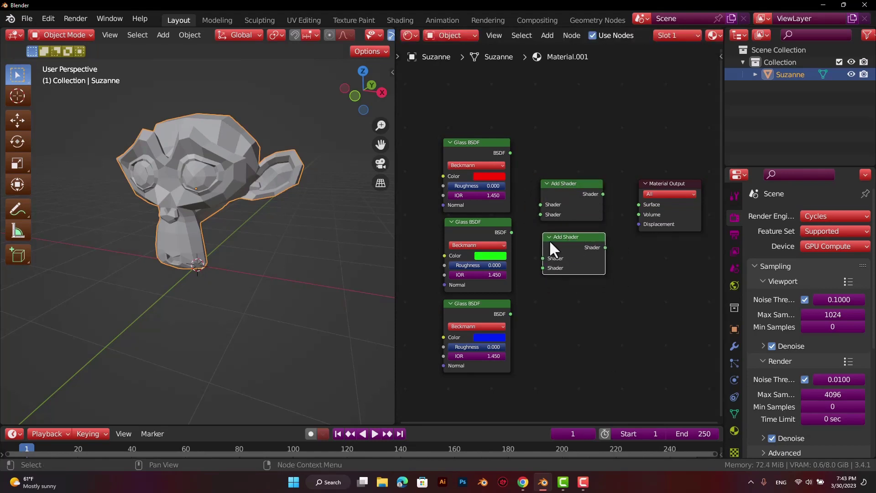
Wire red and green glass into the first Add Shader, blue into the second
drag(510, 153, 541, 204)
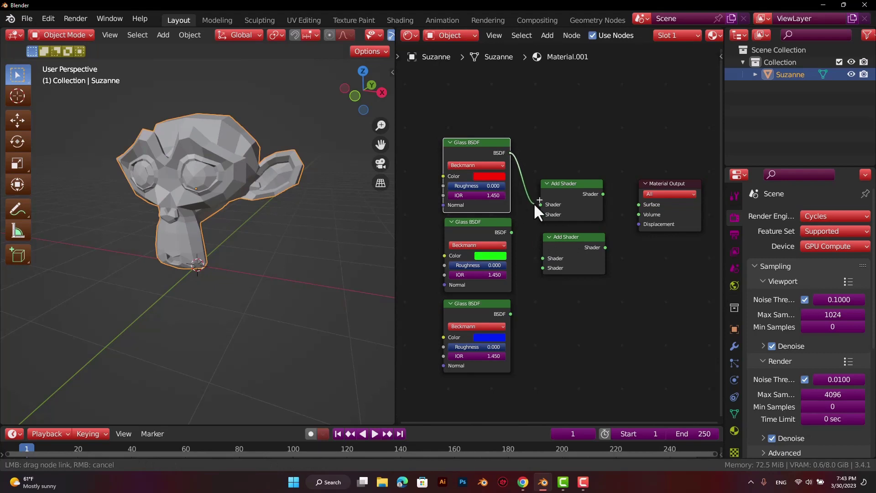
drag(512, 232, 541, 214)
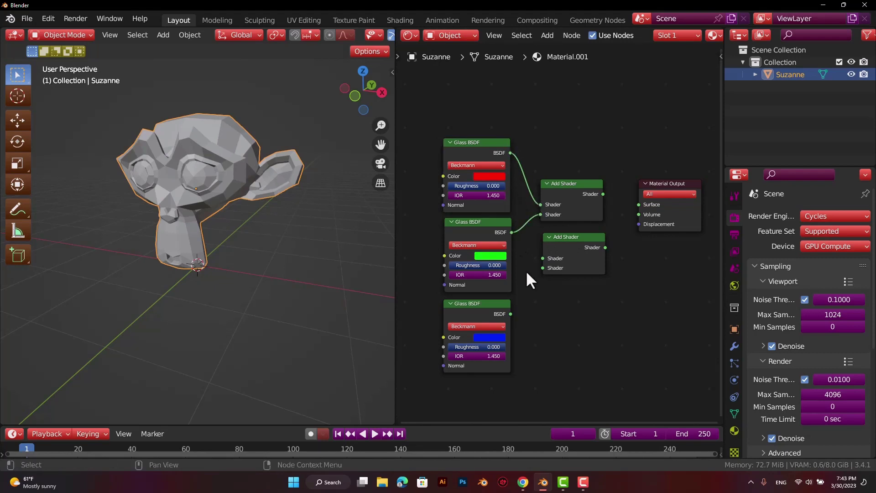
drag(511, 309, 541, 260)
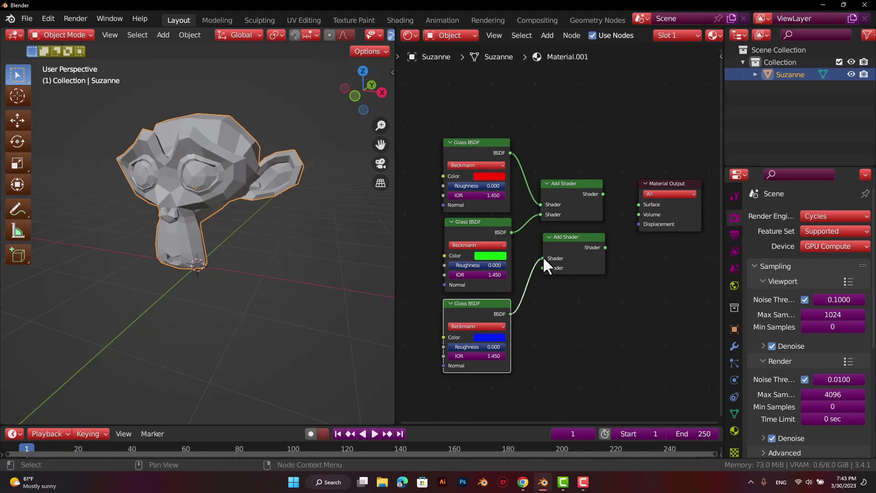
scroll(586, 300, down, 2)
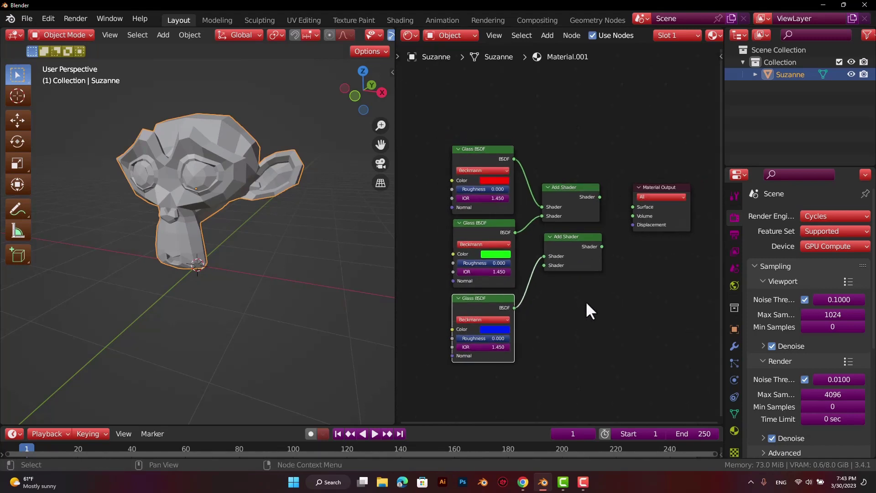
scroll(585, 299, down, 2)
Rearrange the glass and Add Shader nodes so the second Add Shader feeds the output
drag(530, 152, 469, 359)
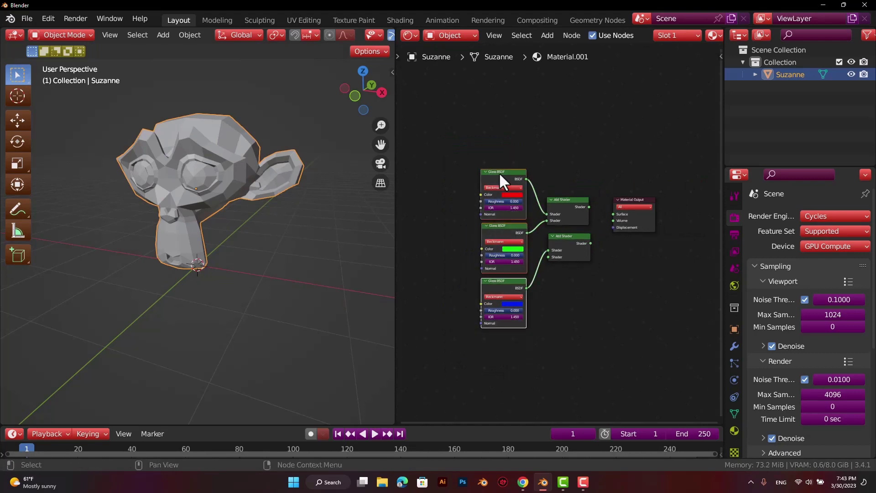
drag(499, 172, 443, 175)
click(569, 202)
drag(569, 199, 520, 196)
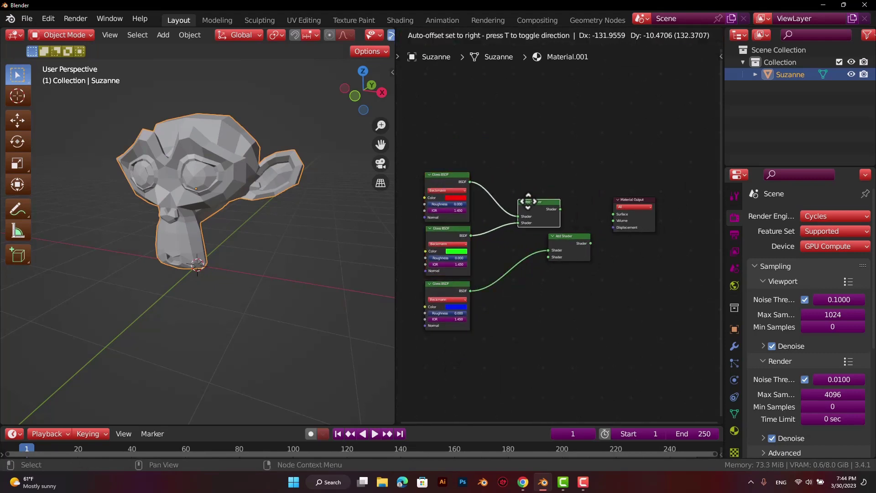
mouse_move(564, 235)
mouse_down()
mouse_move(577, 237)
mouse_move(584, 213)
mouse_move(558, 230)
mouse_move(558, 224)
mouse_move(611, 215)
mouse_up()
Switch the viewport to Rendered shading and make the bottom timeline panel taller
key(z)
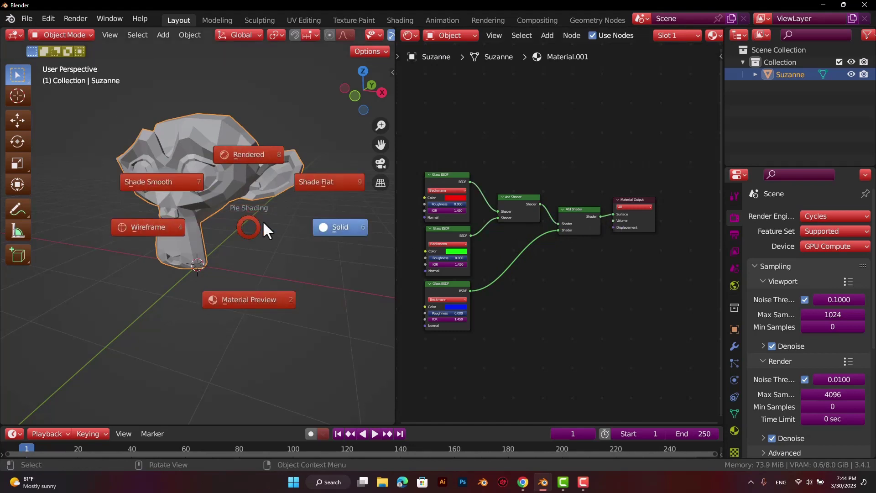
click(242, 154)
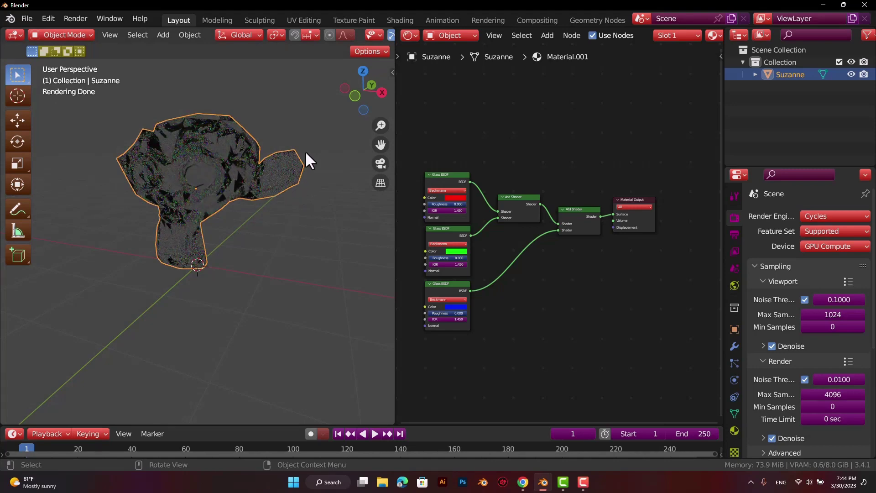
drag(304, 424, 304, 386)
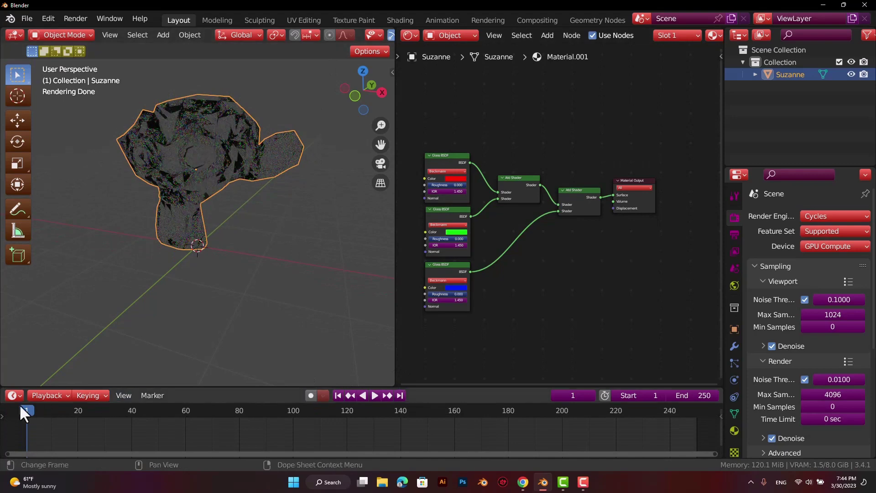
click(19, 397)
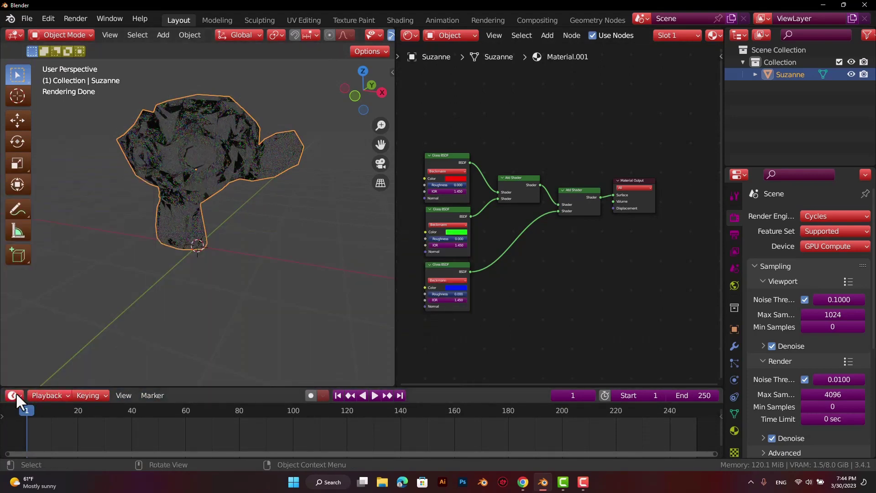
Turn the bottom panel into an enlarged Asset Browser showing the Poly Haven library
click(16, 394)
click(398, 305)
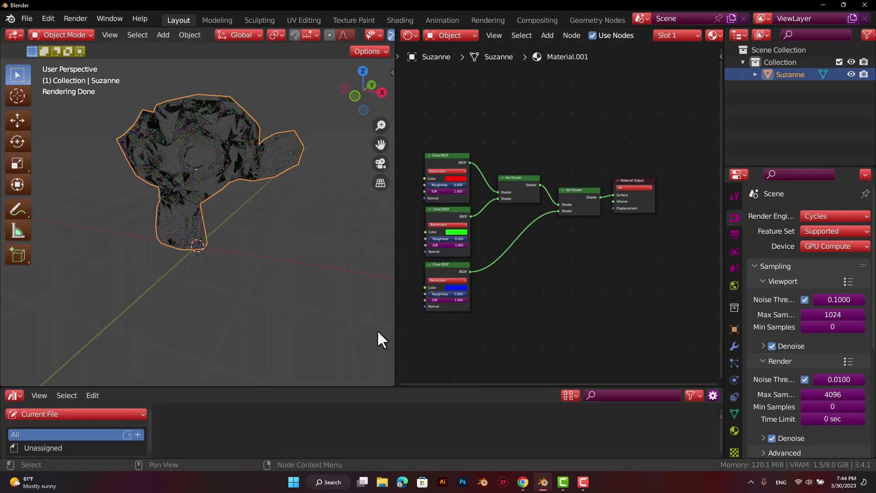
click(85, 415)
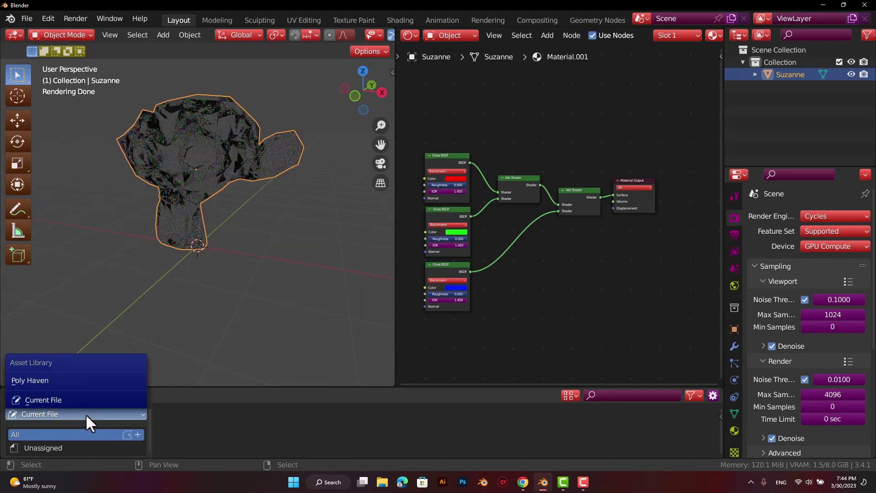
click(67, 379)
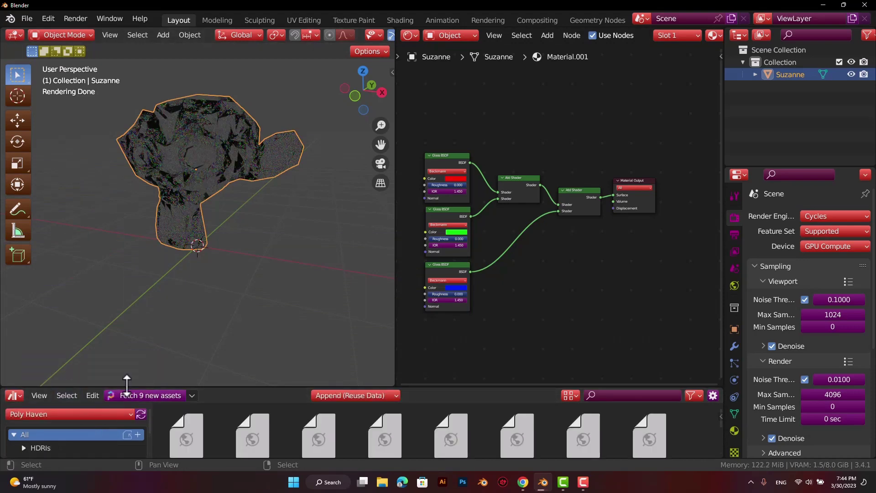
drag(127, 383, 129, 297)
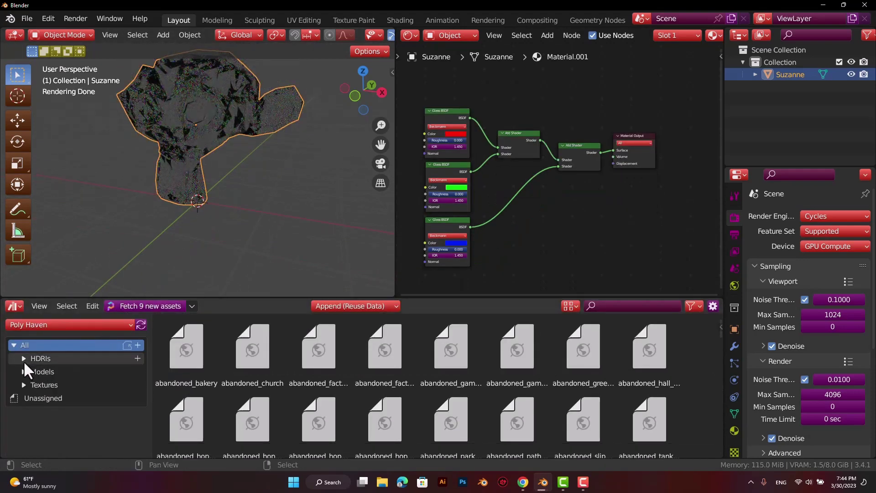
Browse to the HDRIs > Indoor > Studio category in the asset browser
click(23, 359)
click(33, 372)
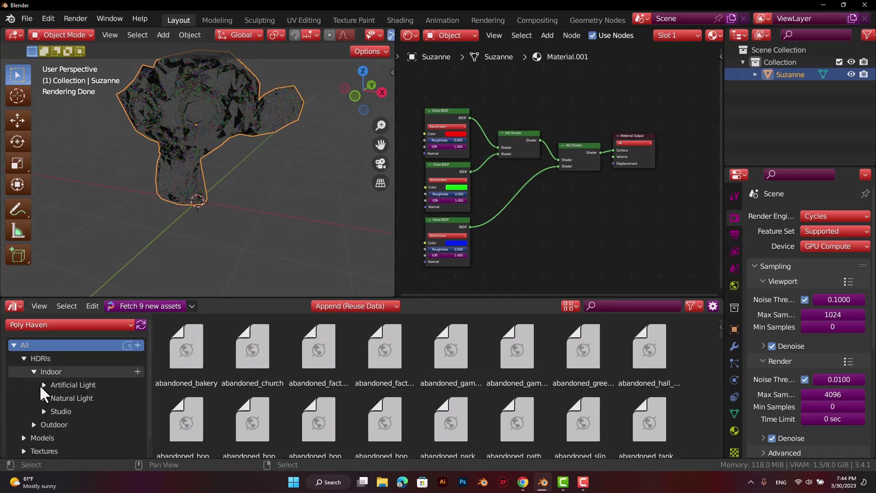
click(42, 412)
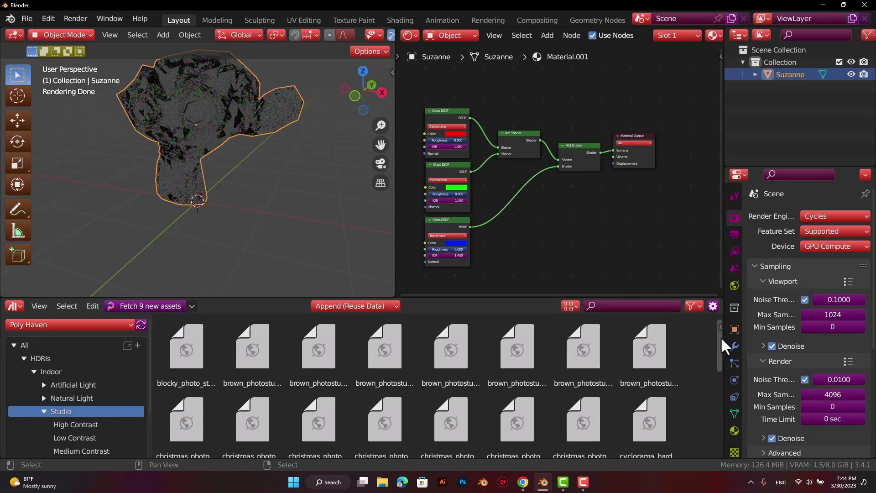
scroll(722, 352, down, 1)
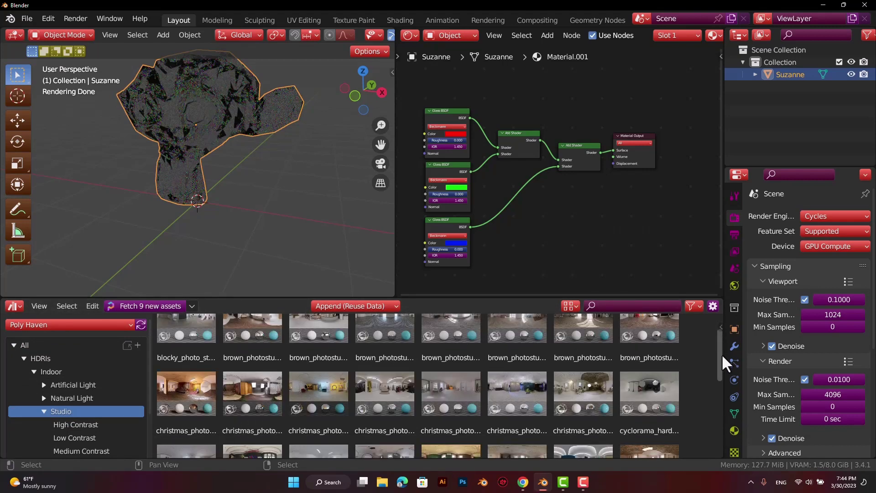
mouse_move(721, 354)
mouse_down()
mouse_move(722, 367)
mouse_move(721, 336)
mouse_up()
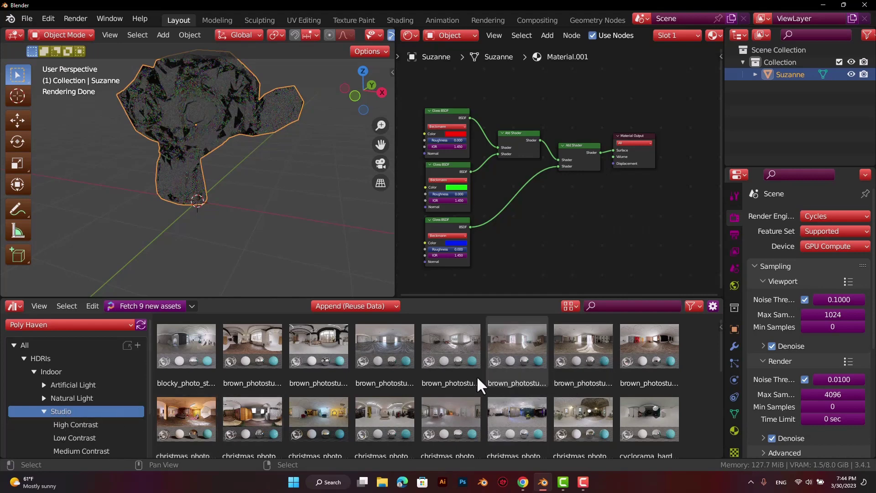
Try a brown photo-studio HDRI as the world and enlarge the asset browser
drag(515, 349, 269, 202)
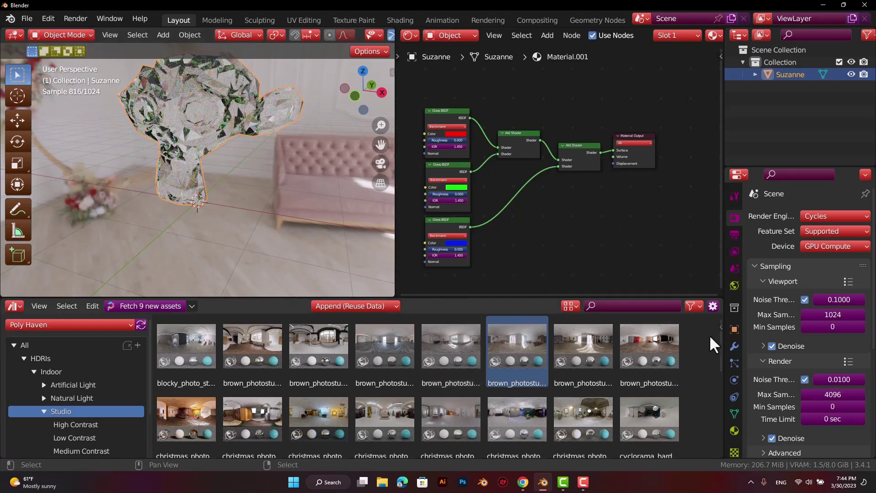
scroll(721, 346, down, 3)
mouse_move(726, 373)
mouse_down()
mouse_move(726, 400)
mouse_move(725, 354)
mouse_move(727, 362)
mouse_up()
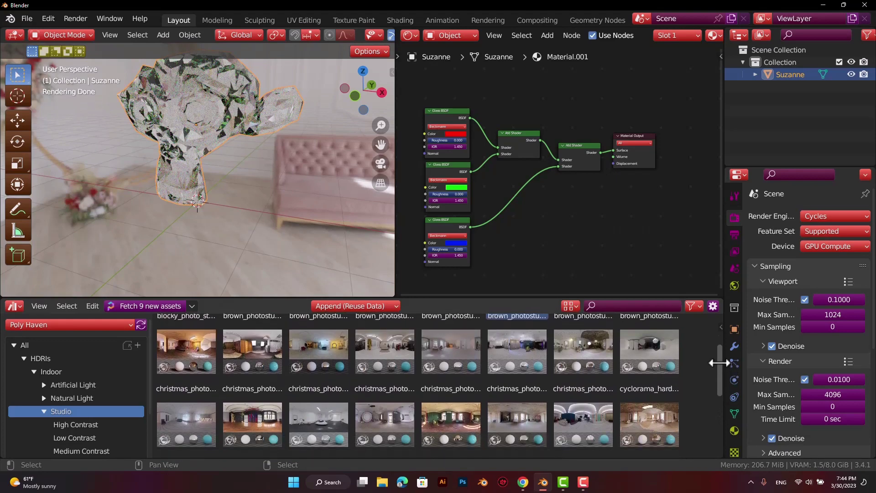
drag(412, 299, 409, 233)
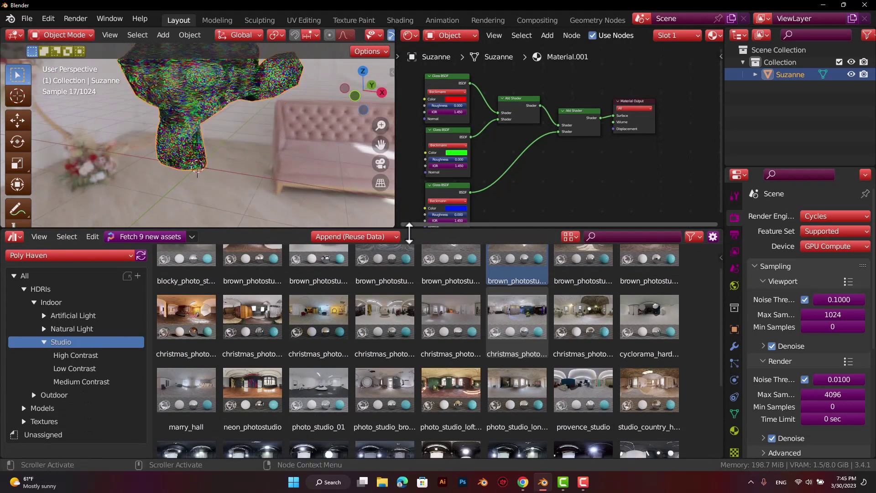
drag(146, 295, 88, 289)
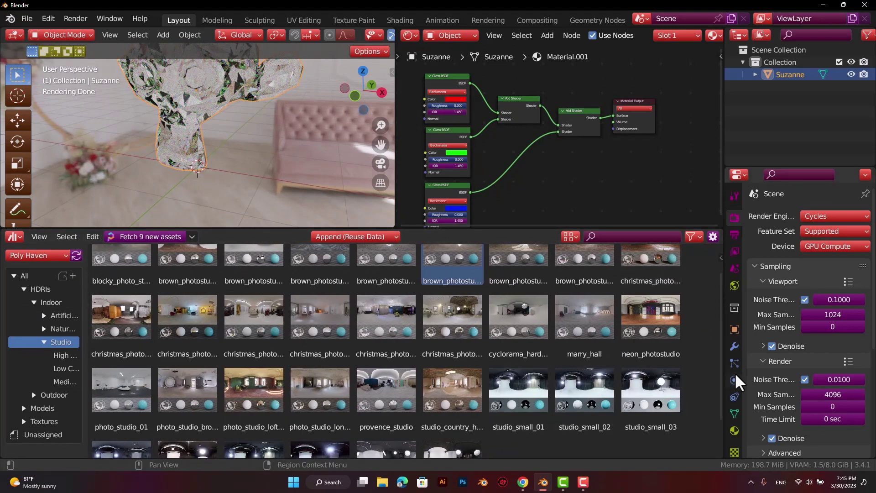
scroll(722, 367, up, 1)
scroll(723, 363, up, 5)
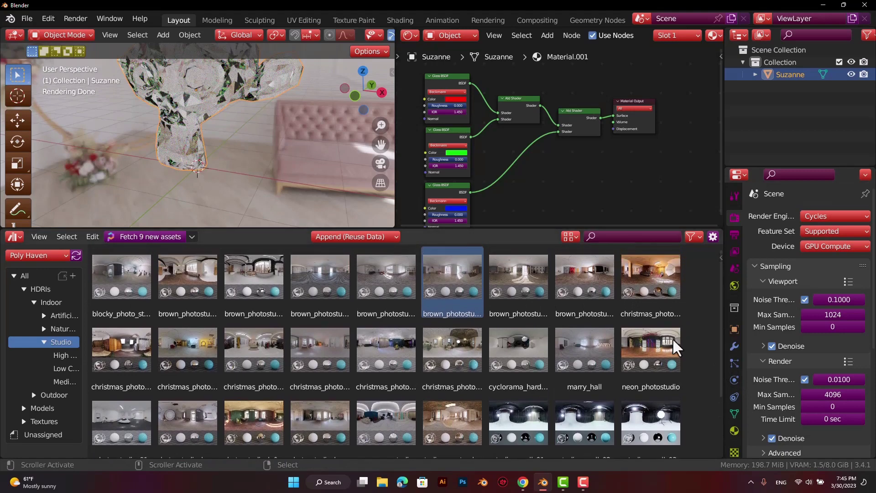
Try provence_studio and several Christmas studio HDRIs as the world lighting
drag(379, 350, 219, 173)
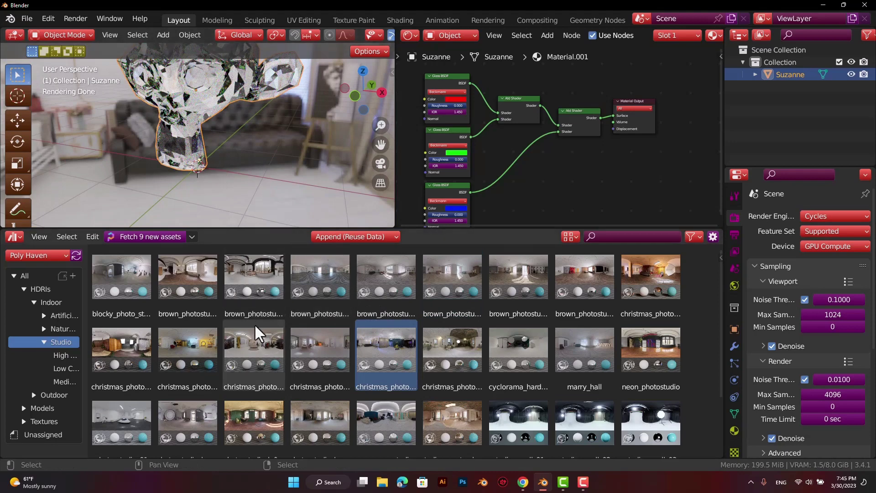
drag(387, 427, 263, 191)
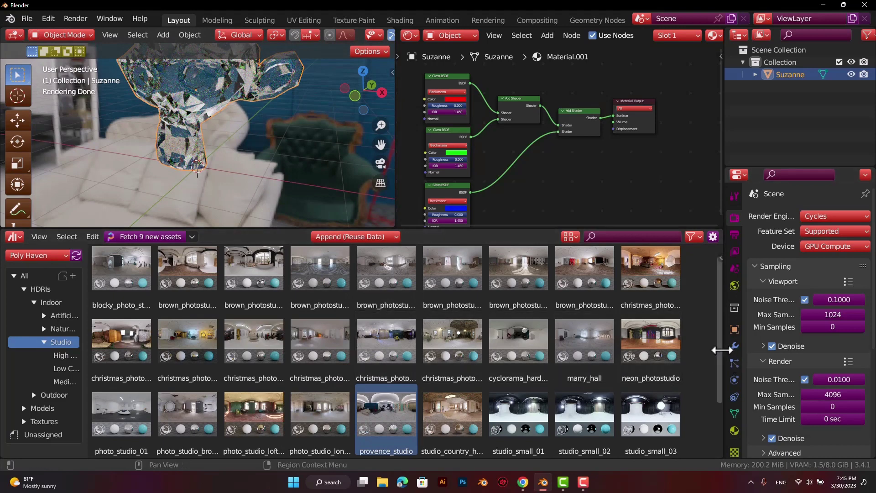
scroll(723, 352, up, 1)
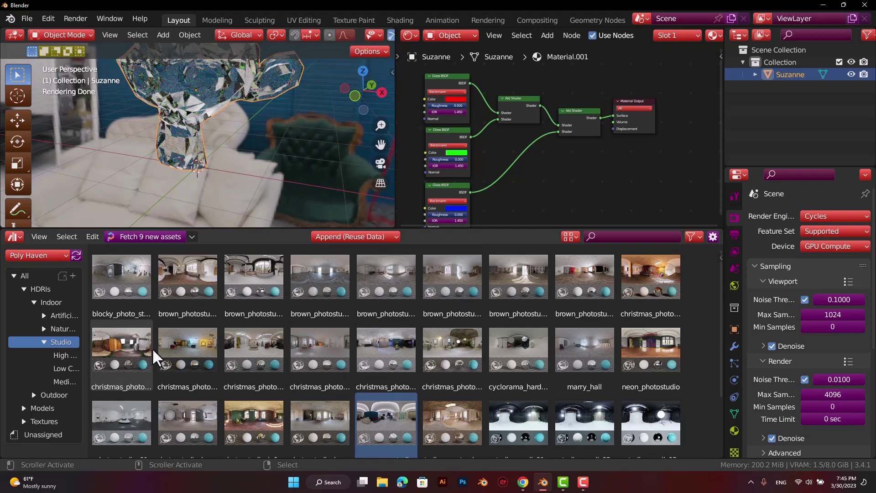
drag(137, 359, 172, 182)
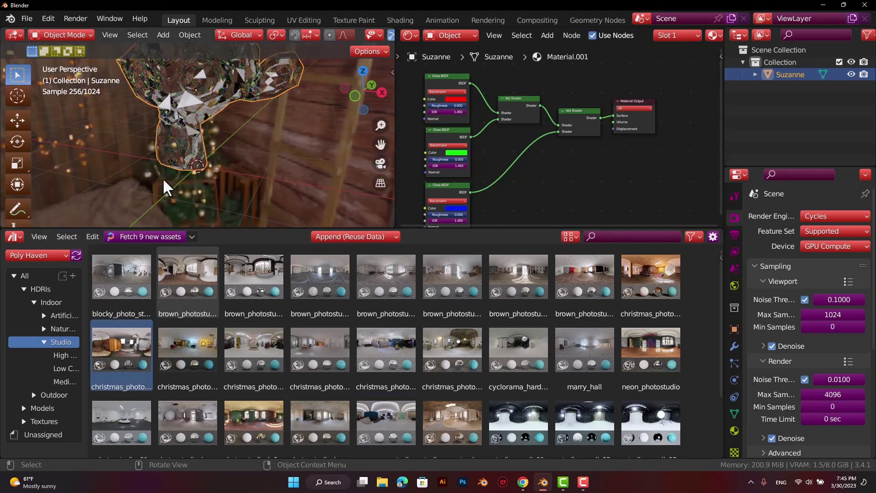
drag(178, 356, 210, 137)
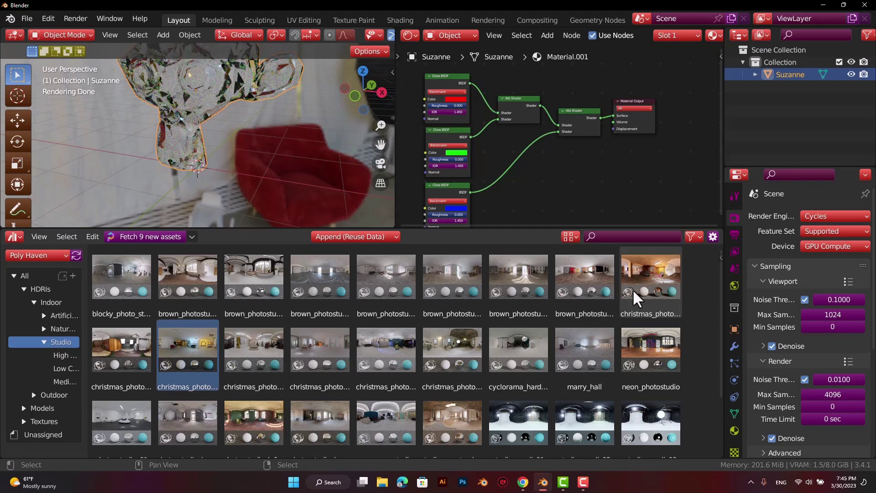
Try the Christmas table HDRI, then settle on neon_photostudio as the world
click(637, 299)
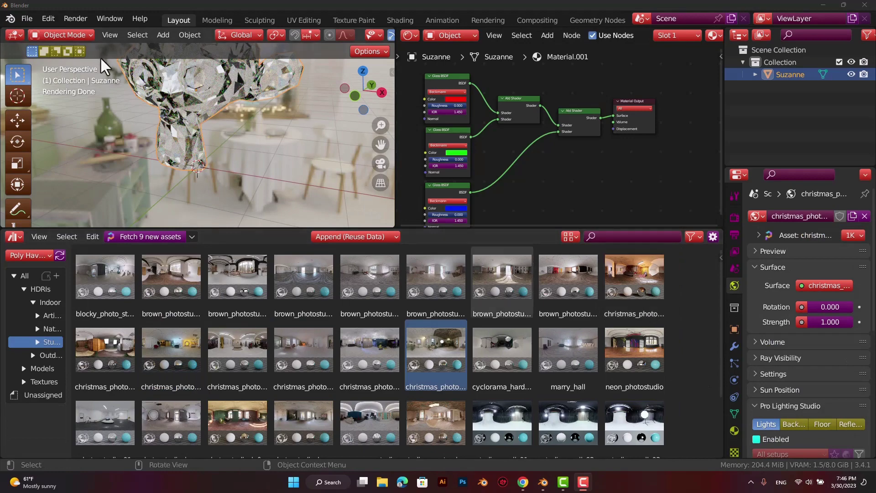
click(643, 358)
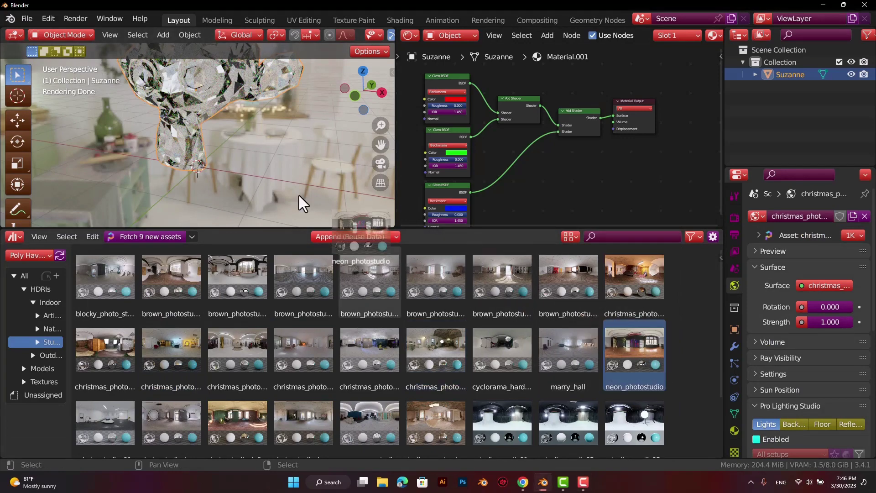
drag(274, 229, 329, 389)
click(16, 390)
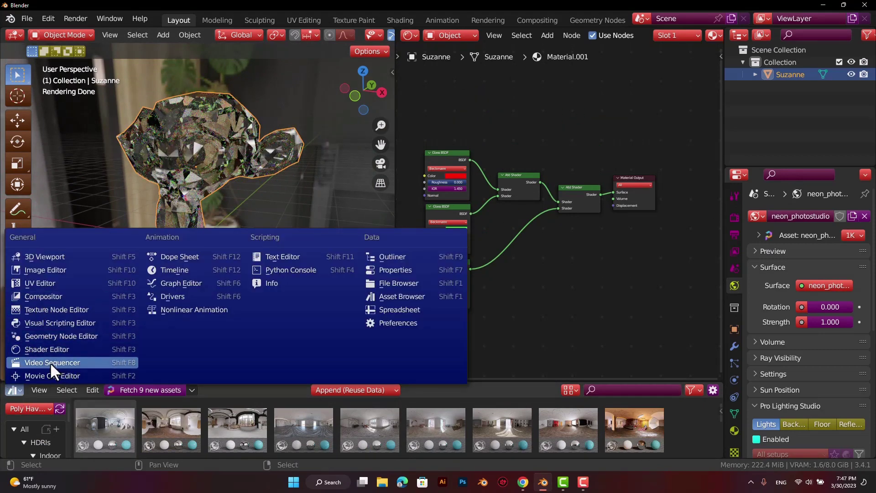
Restore a compact Timeline below the viewport and enable Film > Transparent in Render Properties
click(169, 270)
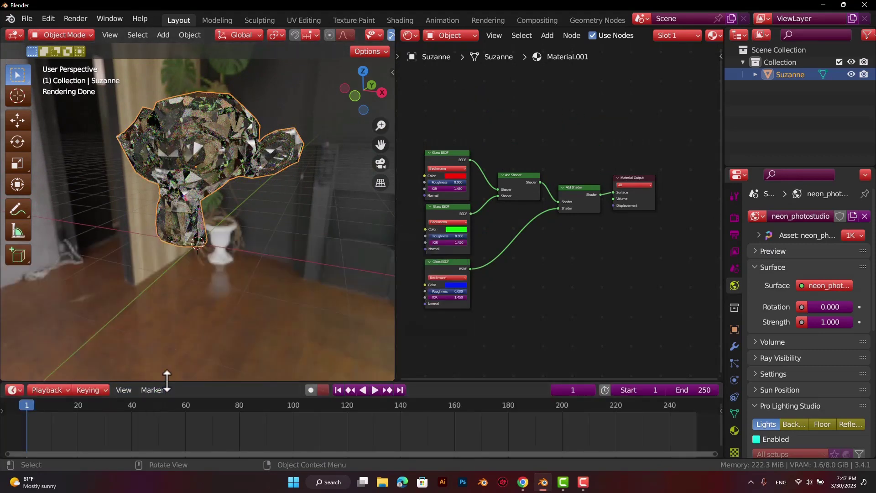
drag(167, 380, 168, 419)
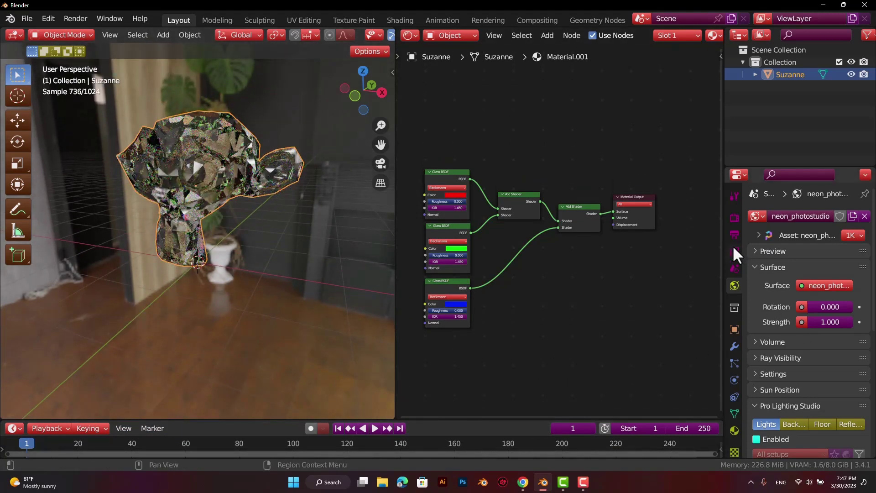
click(732, 218)
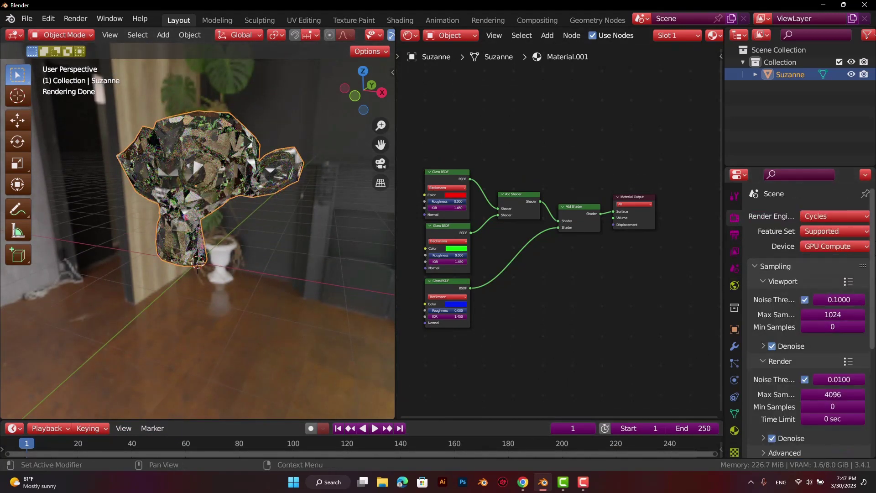
scroll(807, 319, down, 8)
click(755, 370)
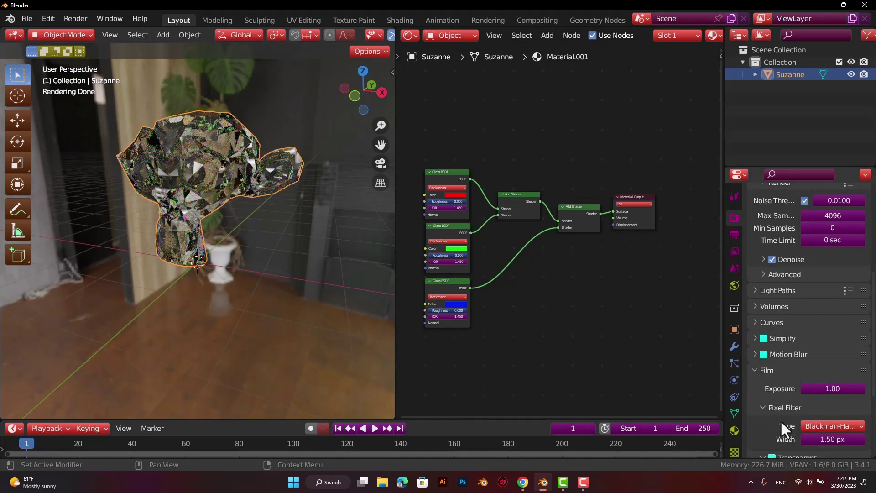
scroll(775, 401, down, 5)
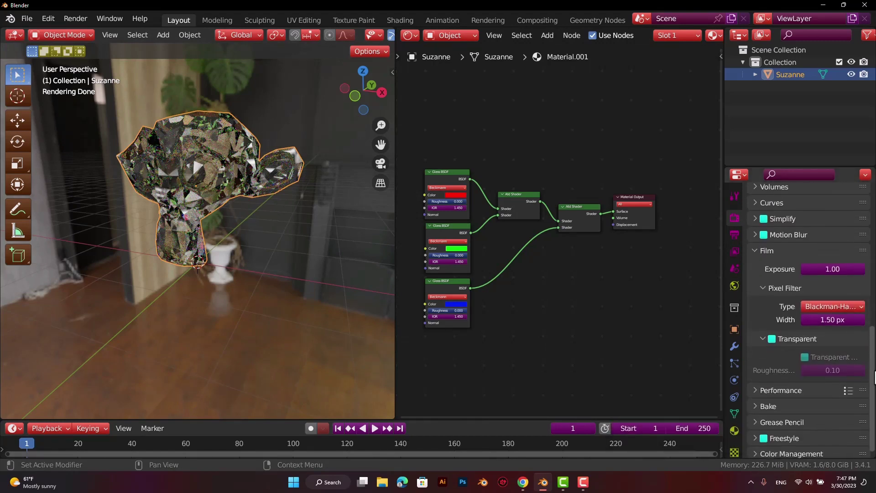
click(772, 335)
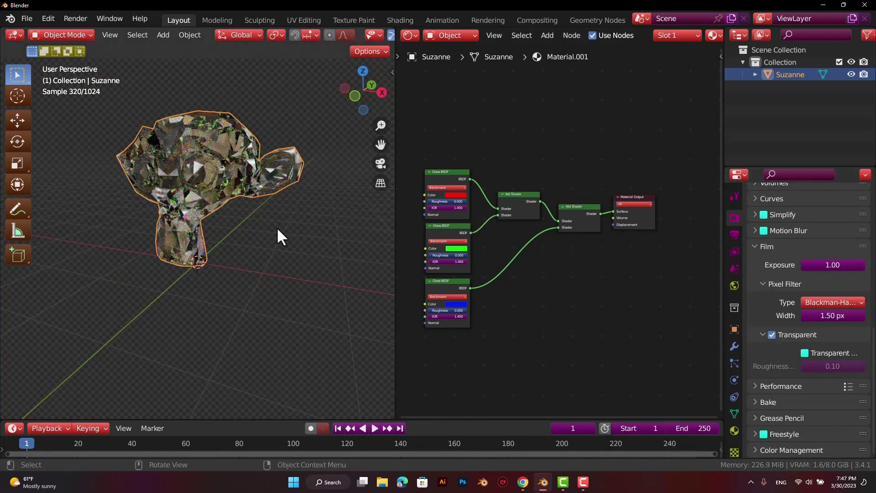
click(735, 285)
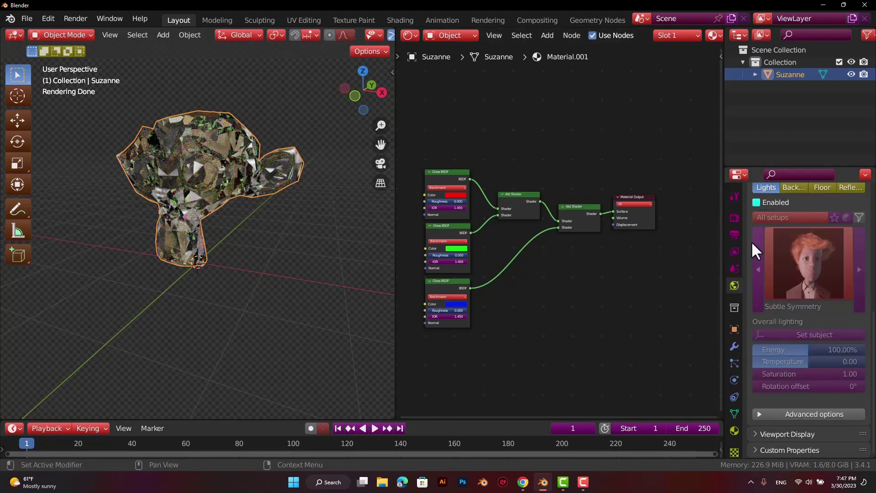
scroll(759, 217, up, 2)
scroll(763, 217, up, 8)
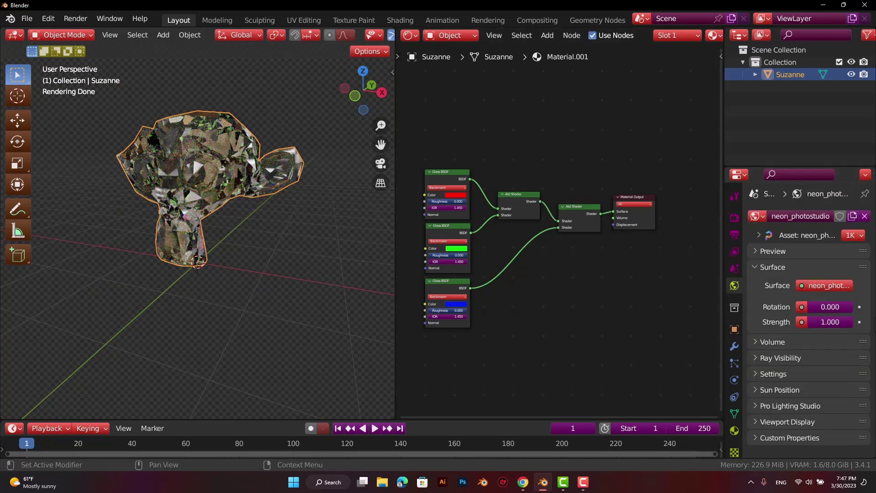
Rotate the neon_photostudio world to 4.0, then narrow the viewport border and undo a scale
drag(830, 307, 831, 311)
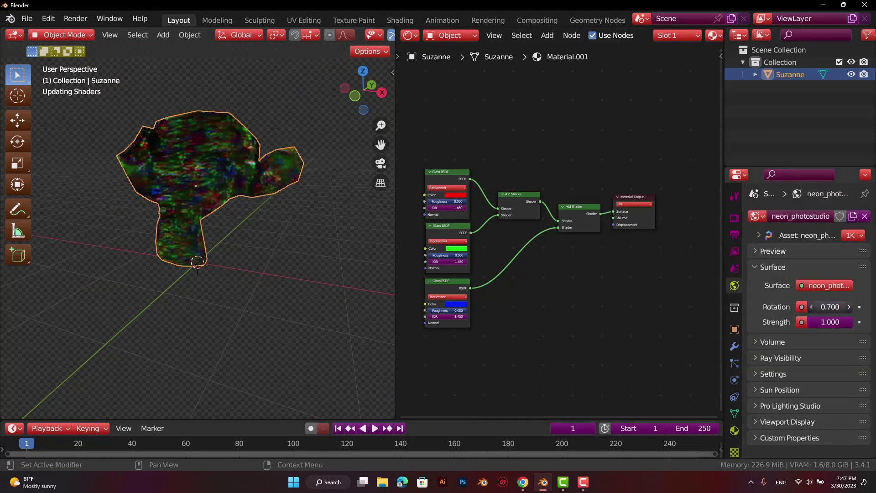
click(831, 311)
text(0.9)
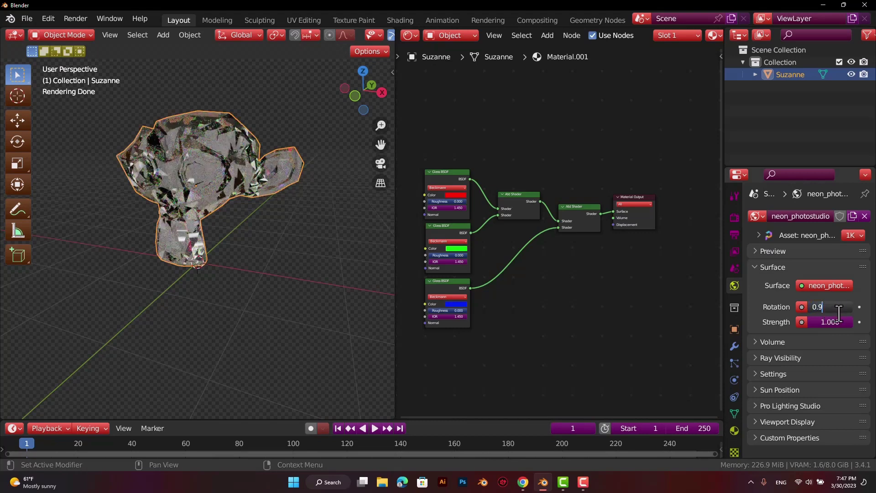
key(Return)
drag(830, 307, 850, 309)
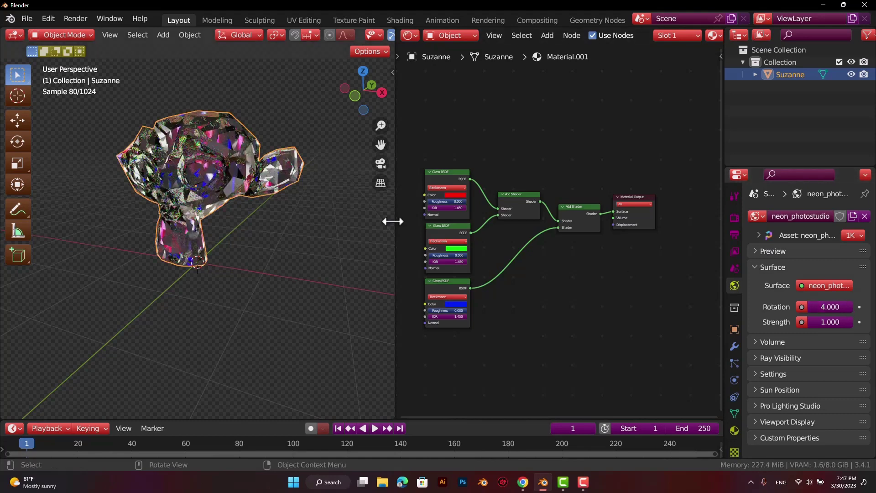
drag(395, 164, 299, 163)
key(ctrl+z)
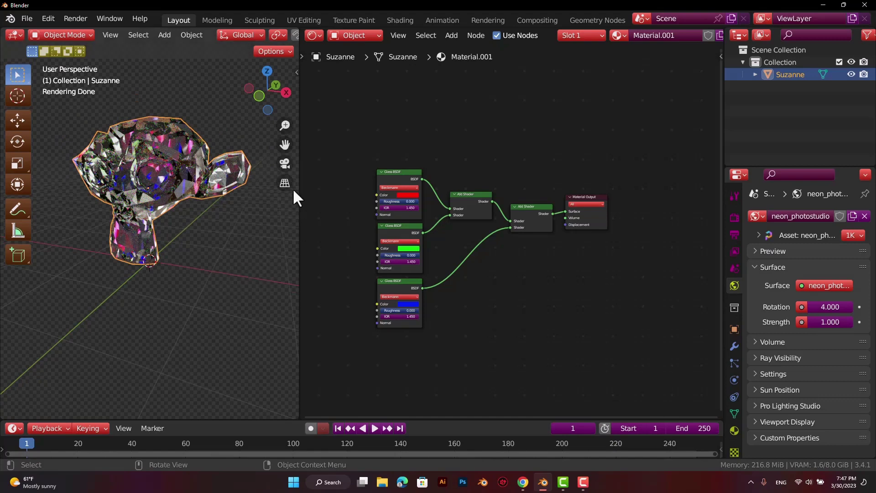
Widen the 3D viewport and add a camera, starting to align it to the view
drag(301, 181, 502, 180)
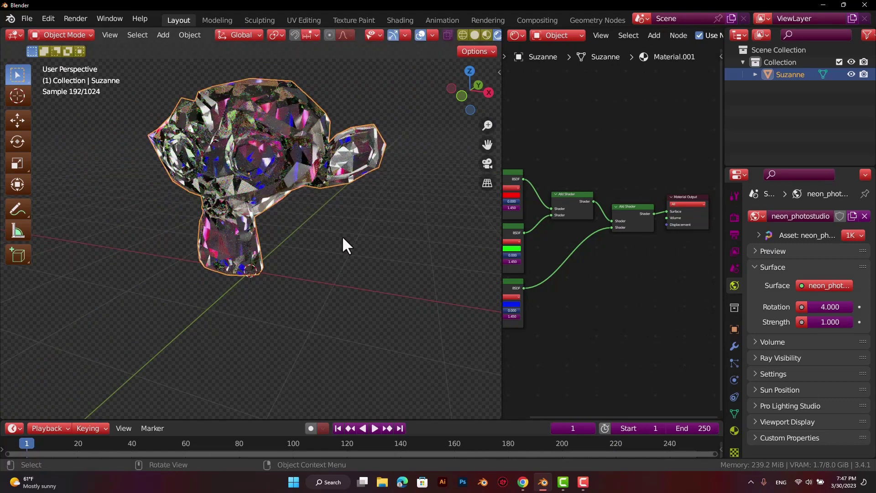
key(shift+a)
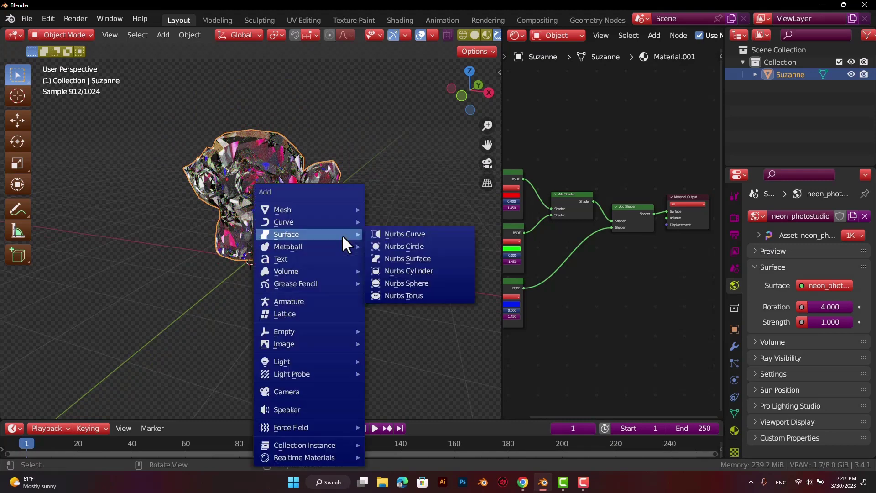
click(302, 392)
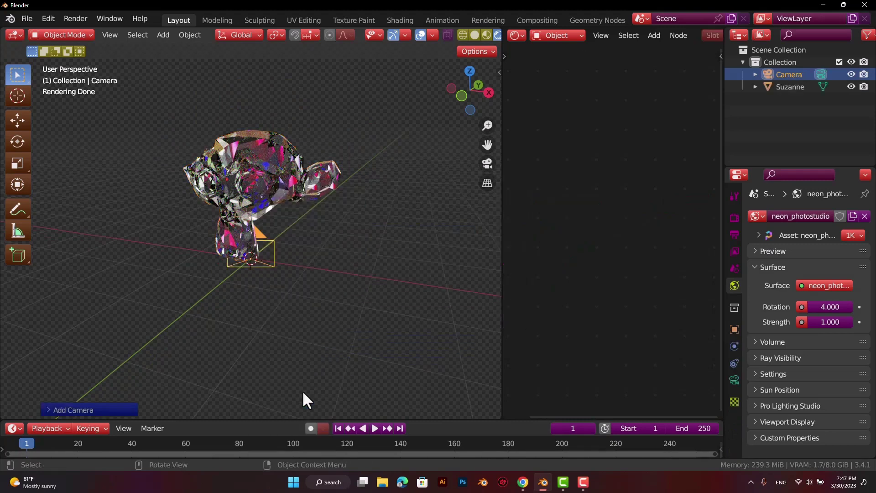
click(109, 36)
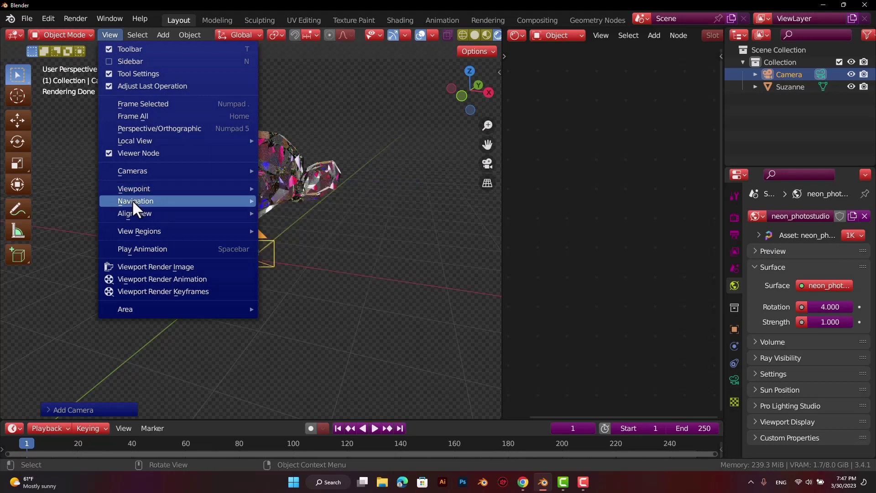
mouse_move(135, 213)
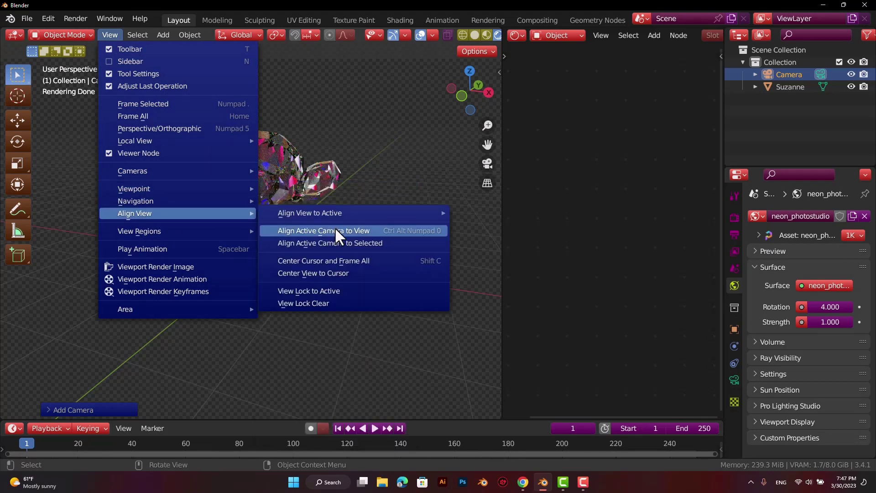
Align the new camera to the current view and reposition it to frame Suzanne
click(335, 228)
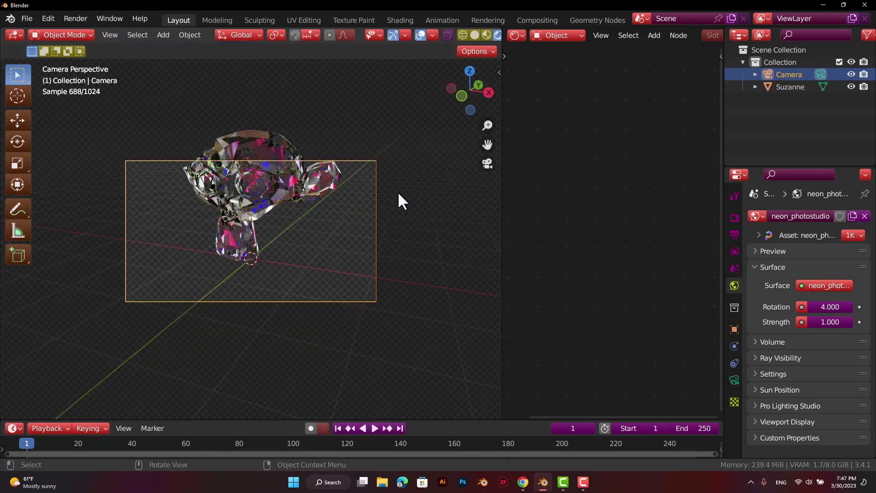
key(g)
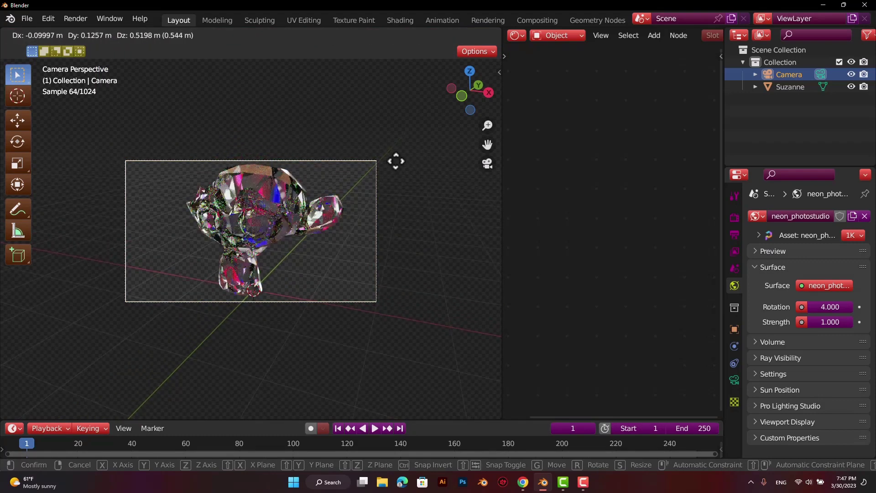
click(396, 162)
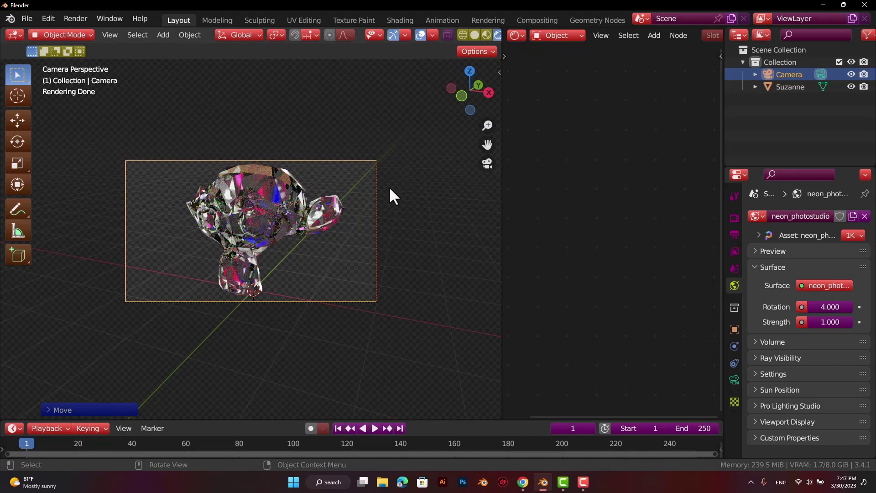
scroll(389, 186, up, 2)
scroll(390, 189, up, 1)
scroll(390, 189, up, 1)
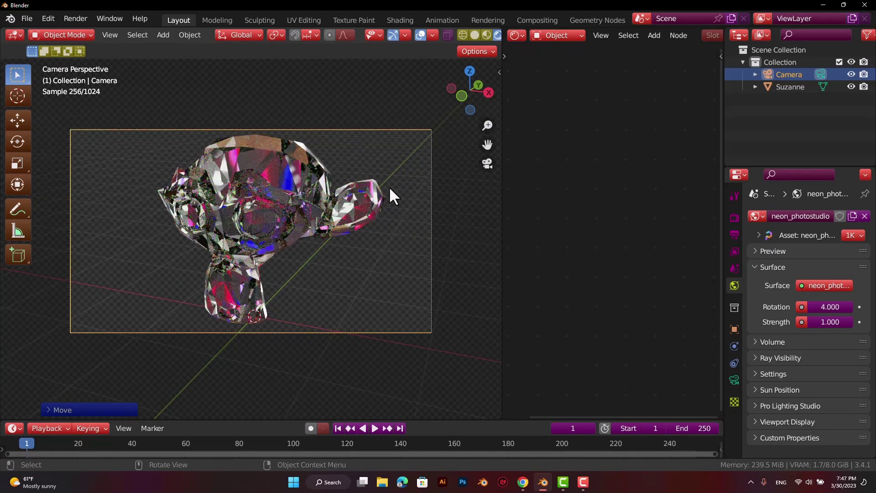
Set the camera focal length to 40 mm, then select Suzanne to show its material nodes
click(734, 380)
drag(824, 275, 803, 275)
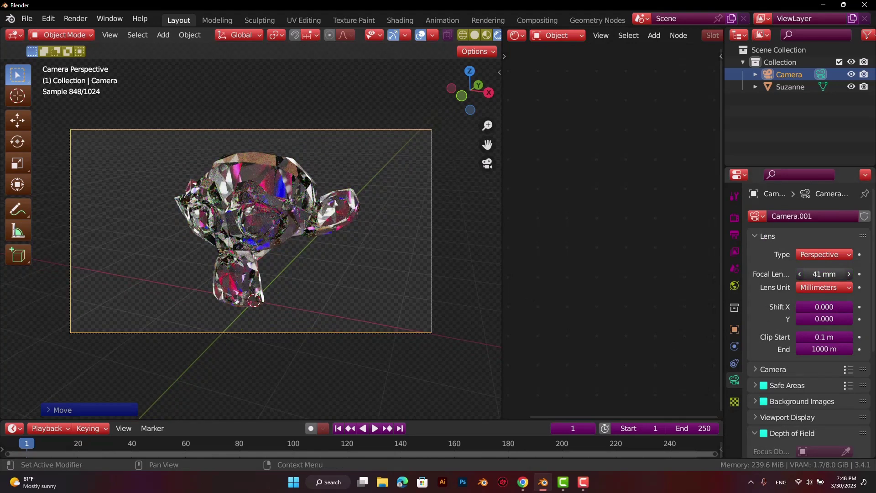
click(799, 275)
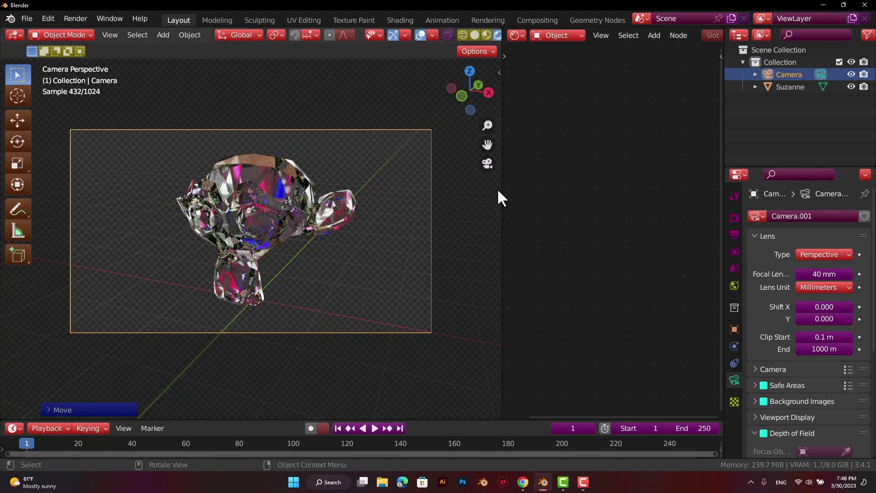
click(331, 210)
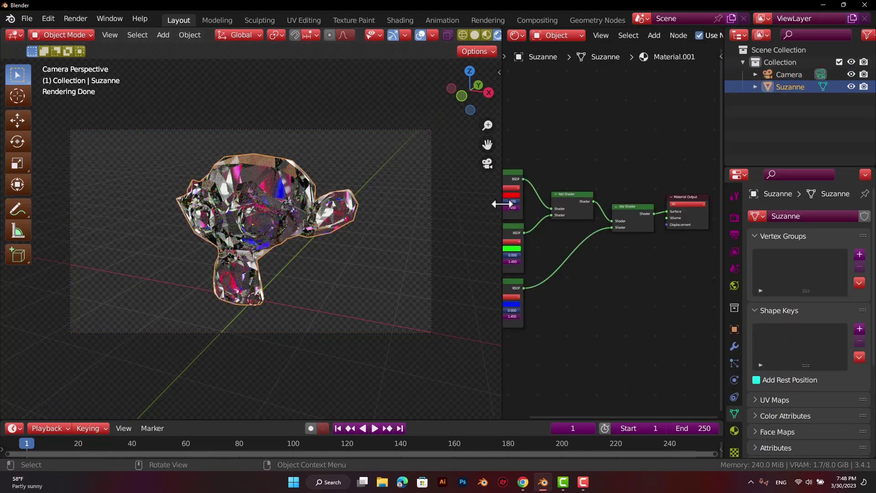
Widen the Shader Editor and shift all material nodes to the right
drag(502, 204, 360, 204)
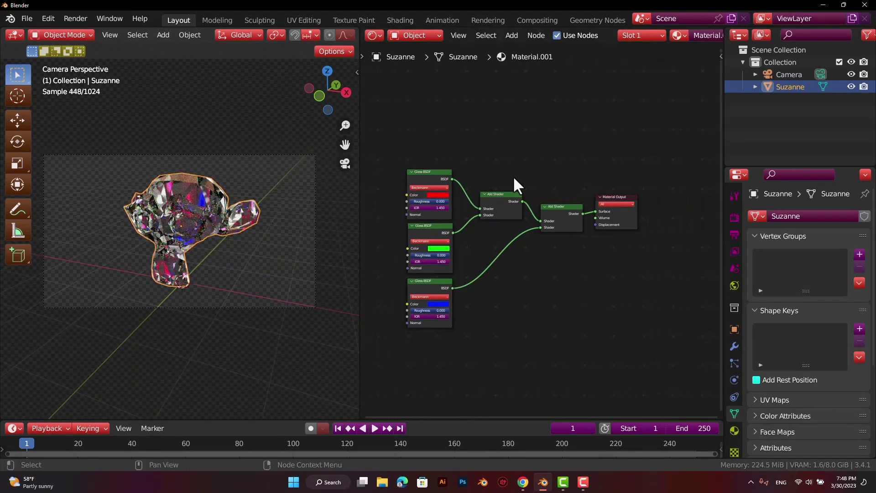
drag(401, 133, 648, 382)
drag(439, 171, 496, 165)
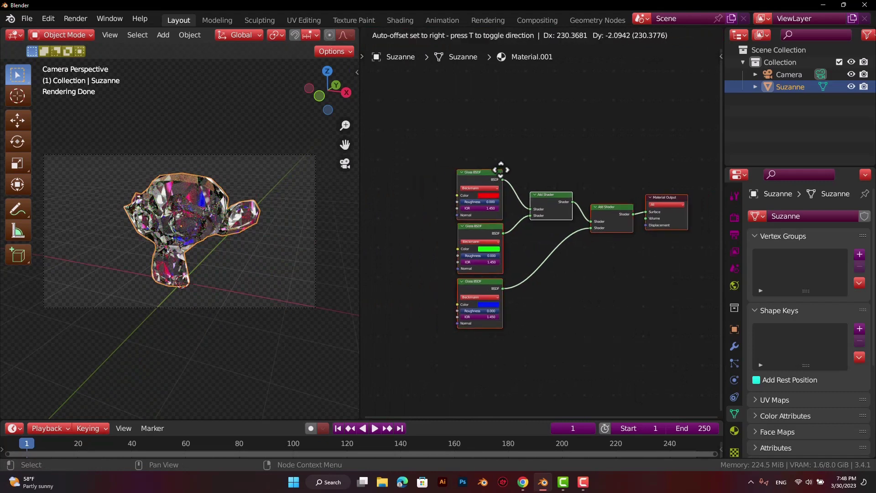
click(497, 165)
click(403, 207)
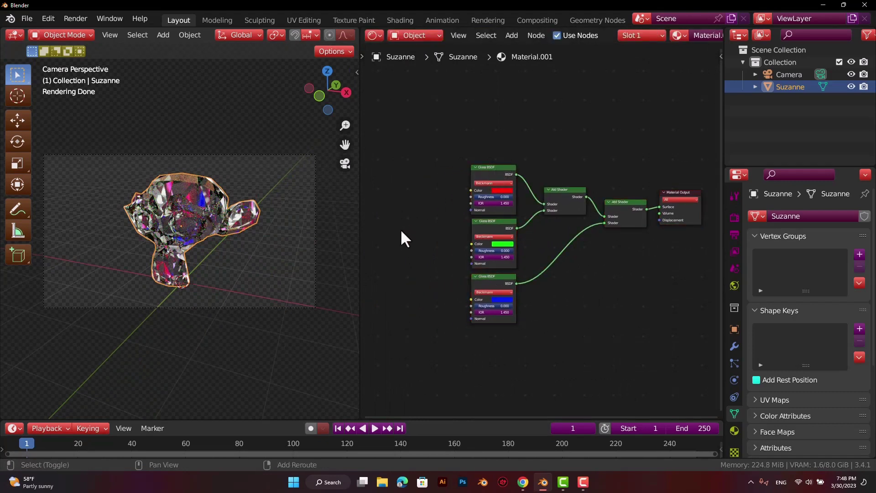
Add a Value node left of the three glass shaders
key(shift+a)
click(397, 229)
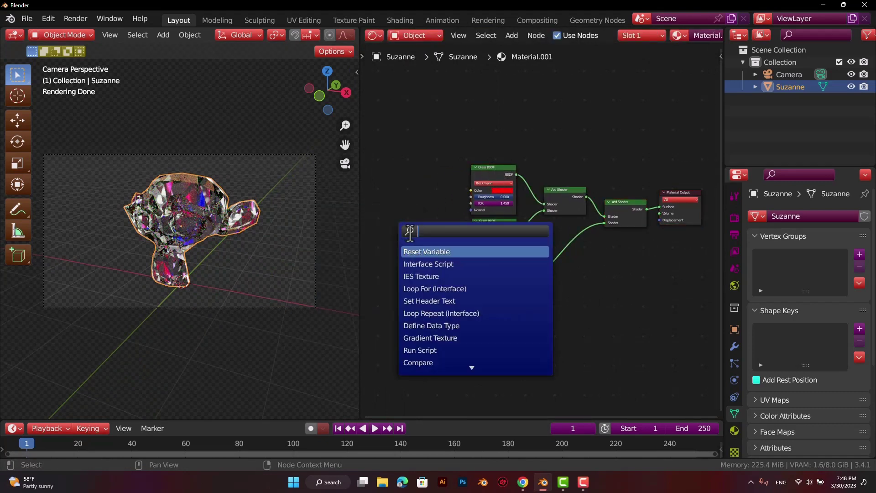
text(valu)
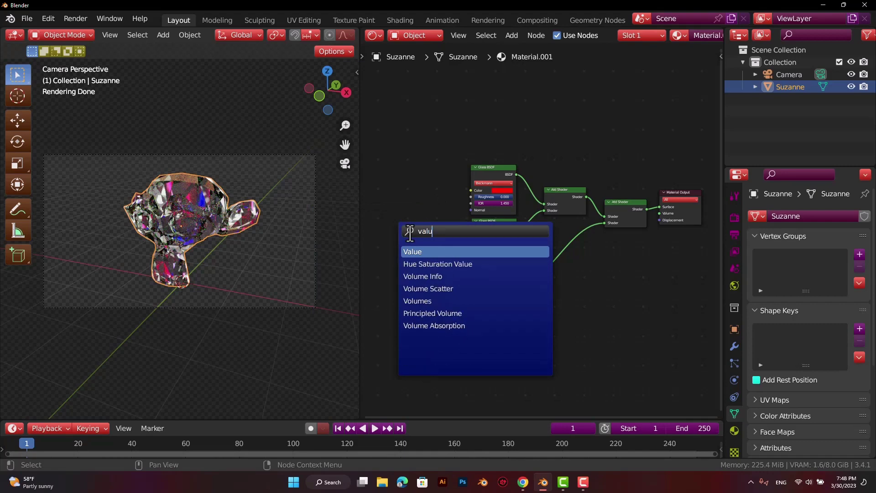
click(420, 248)
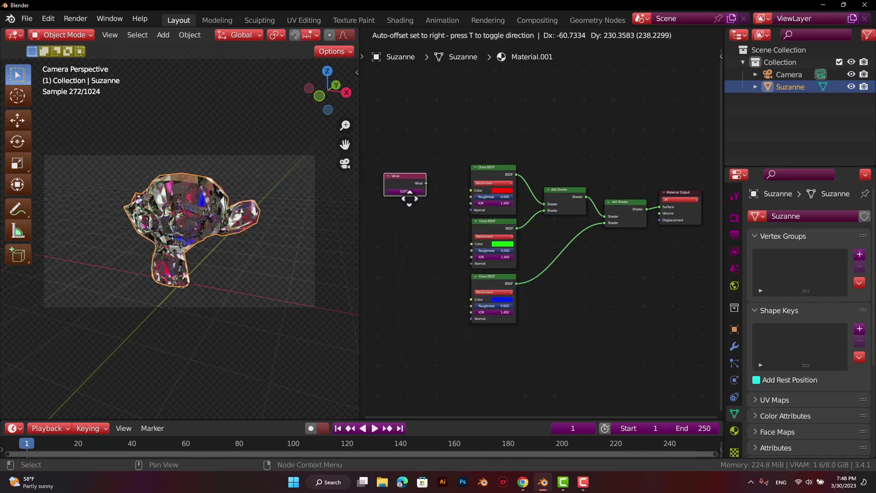
click(406, 196)
key(Home)
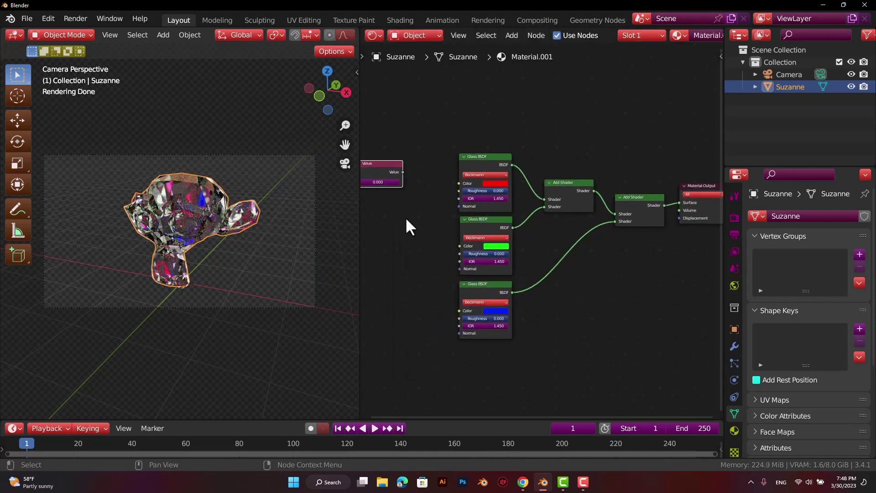
Set the Value node to 2.418
scroll(405, 217, up, 3)
scroll(456, 319, up, 2)
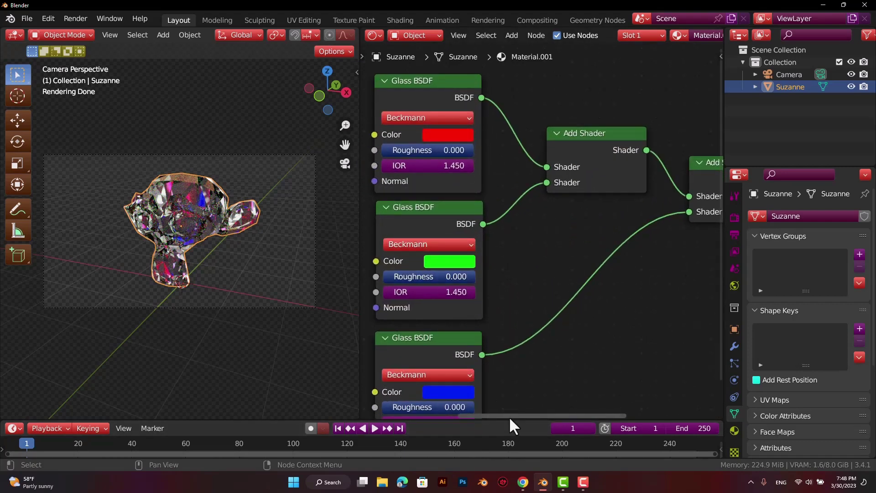
drag(509, 416, 384, 258)
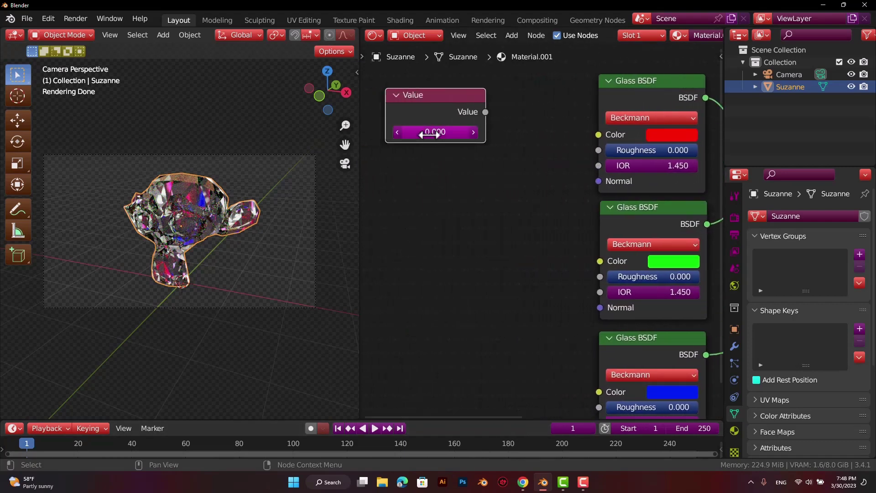
click(429, 134)
text(2.418)
key(Return)
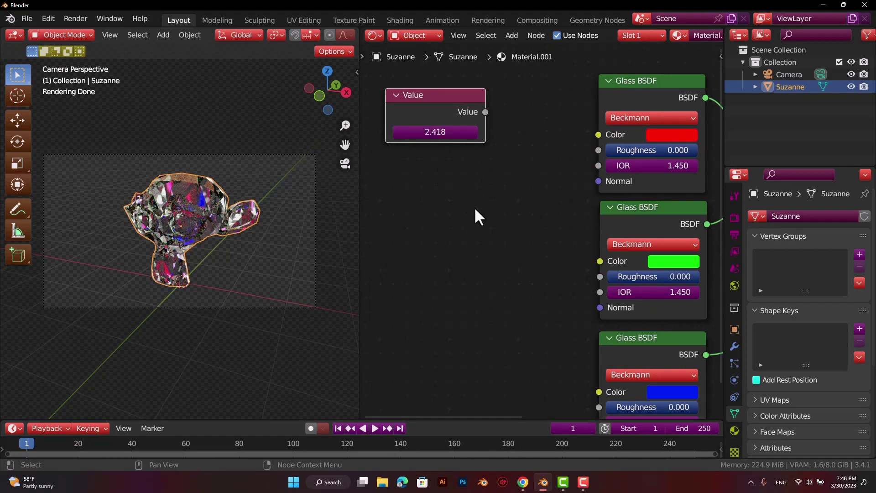
scroll(479, 218, down, 1)
scroll(483, 219, down, 1)
scroll(482, 219, down, 2)
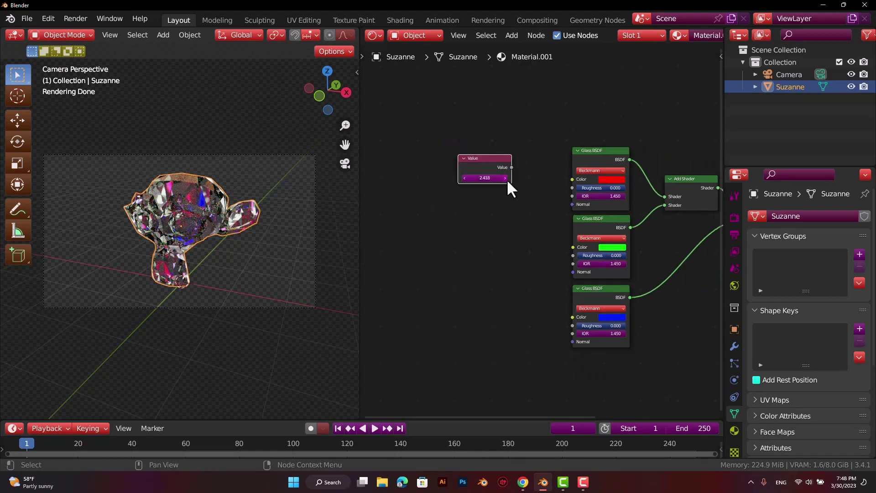
scroll(508, 181, up, 2)
Link the 2.418 Value node to the IOR of the red, green and blue Glass BSDFs
drag(500, 143, 582, 183)
mouse_move(501, 144)
mouse_down()
mouse_move(546, 238)
mouse_move(584, 277)
mouse_up()
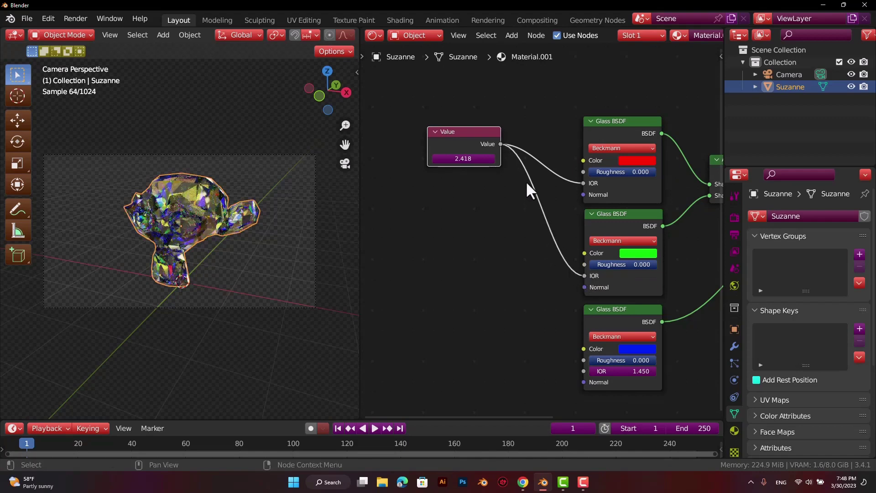
mouse_move(501, 144)
mouse_down()
mouse_move(533, 278)
mouse_move(570, 368)
mouse_move(583, 371)
mouse_up()
drag(445, 131, 400, 143)
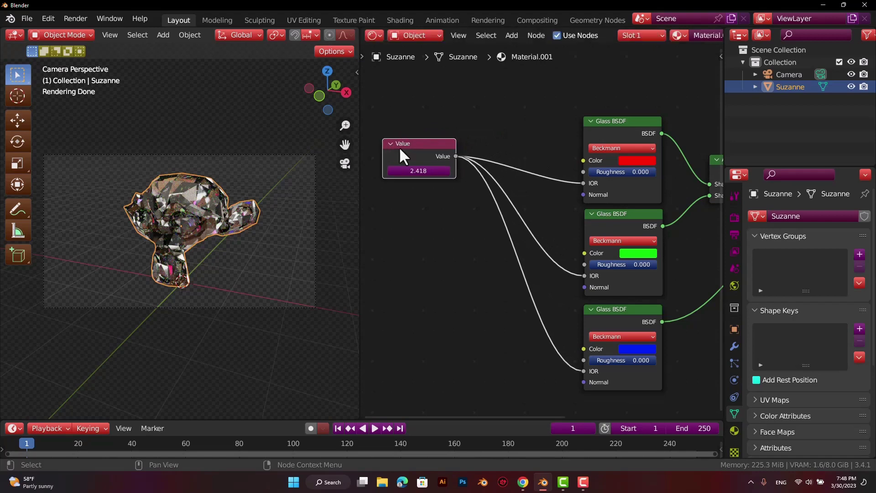
scroll(78, 250, up, 3)
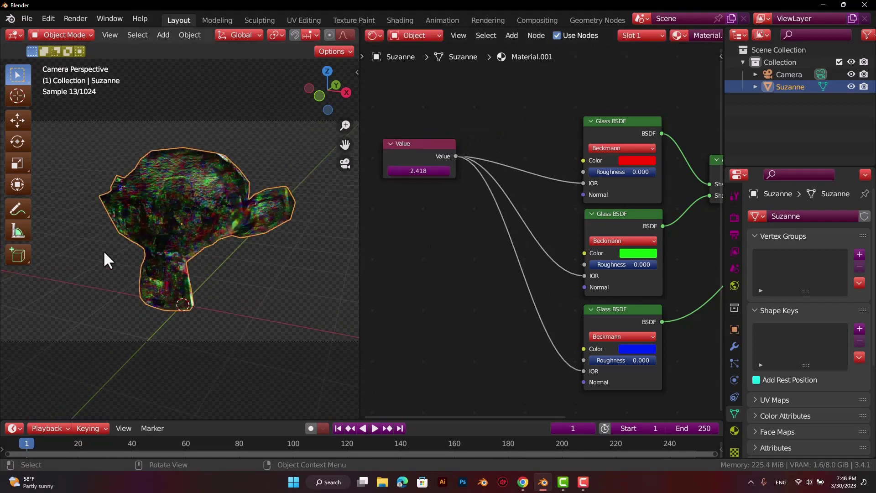
scroll(103, 250, up, 1)
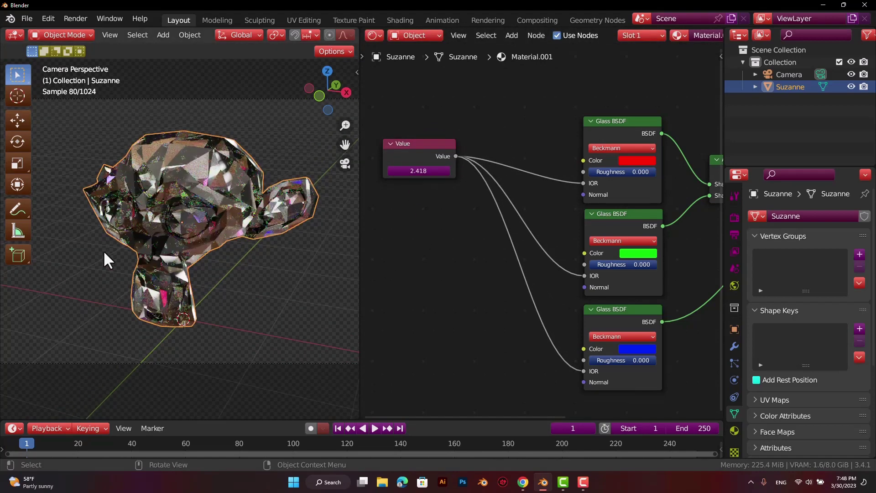
Add an Add Math node and a duplicate below it
key(shift+a)
click(420, 245)
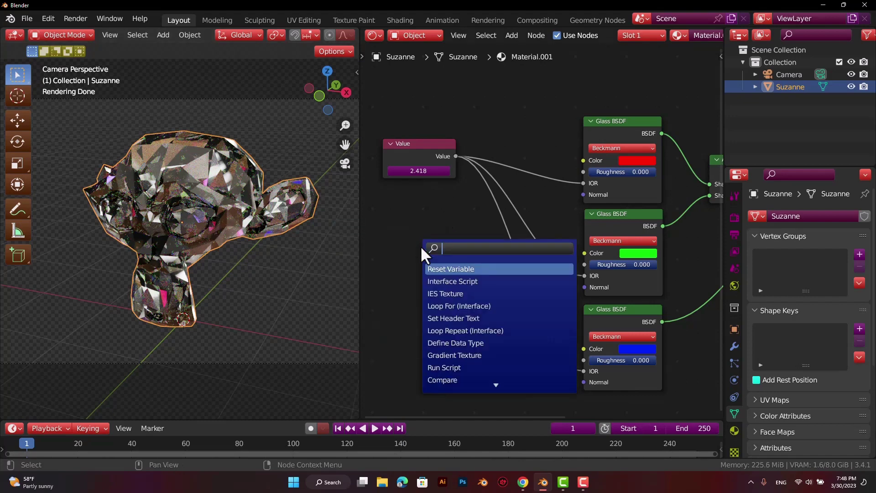
text(mat)
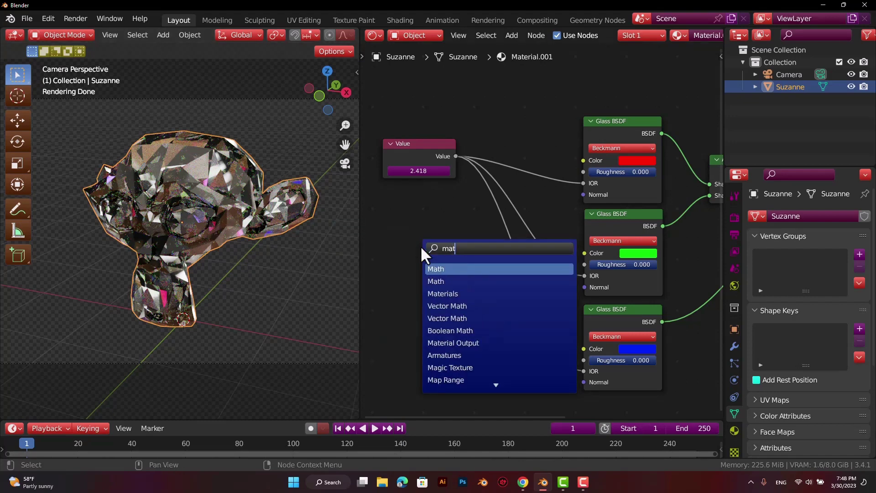
click(436, 281)
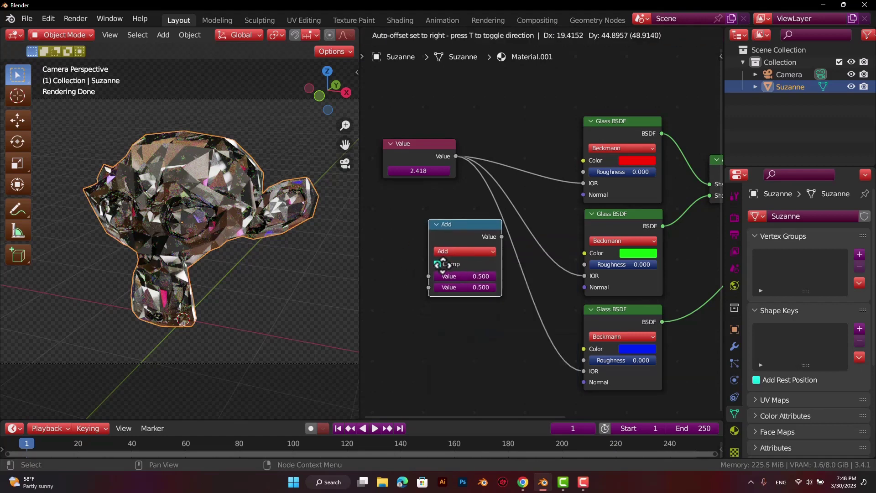
click(415, 252)
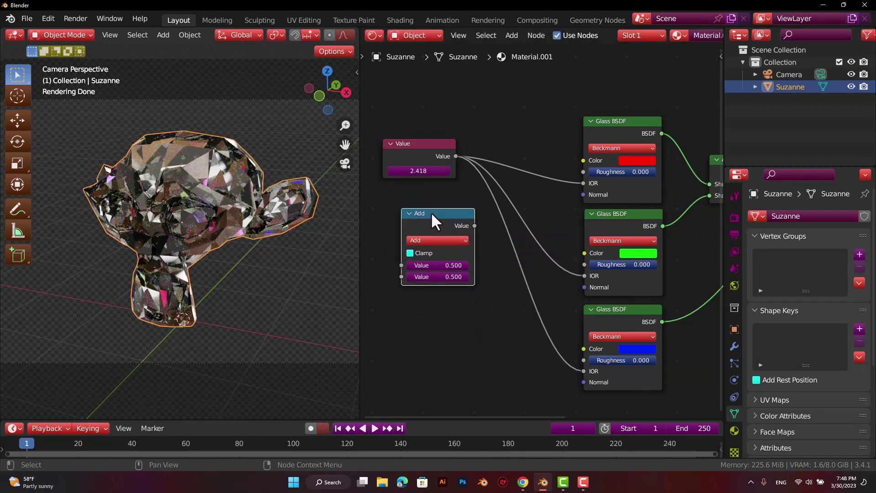
key(shift+d)
click(429, 291)
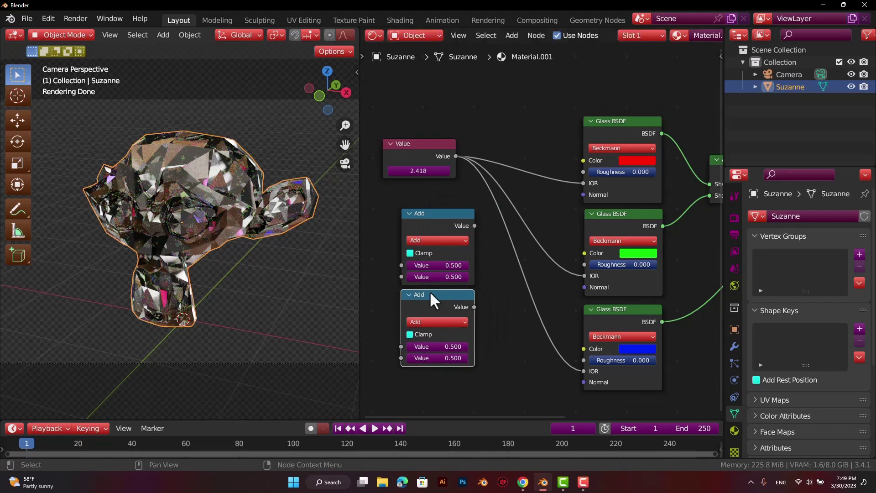
Make the copy Subtract on the red glass IOR link, with Add on the blue link
click(430, 320)
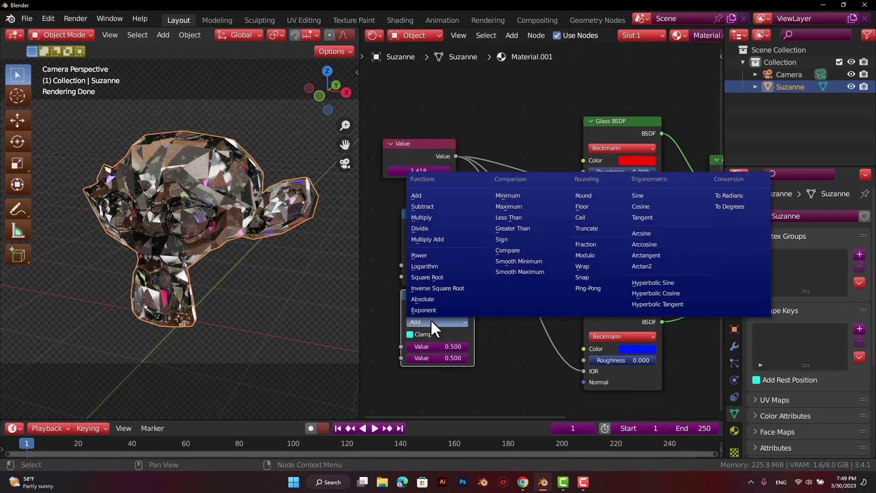
click(431, 208)
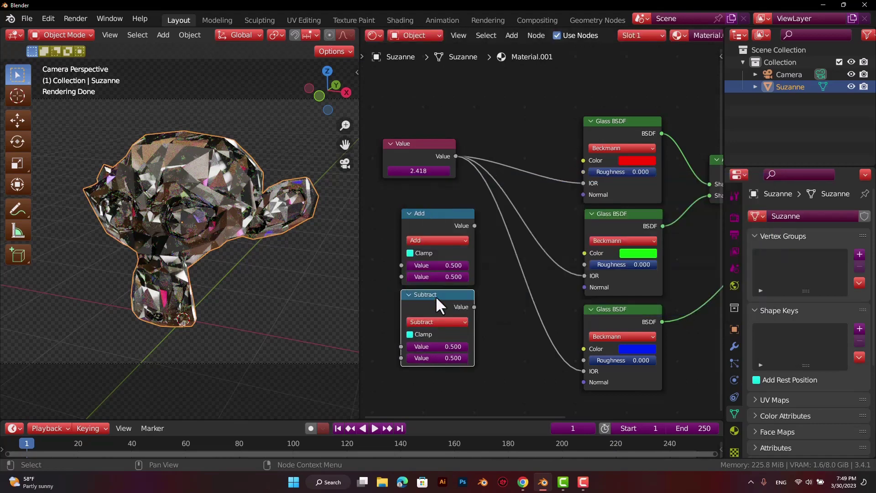
mouse_move(436, 296)
mouse_down()
mouse_move(539, 149)
mouse_move(546, 112)
mouse_up()
click(438, 215)
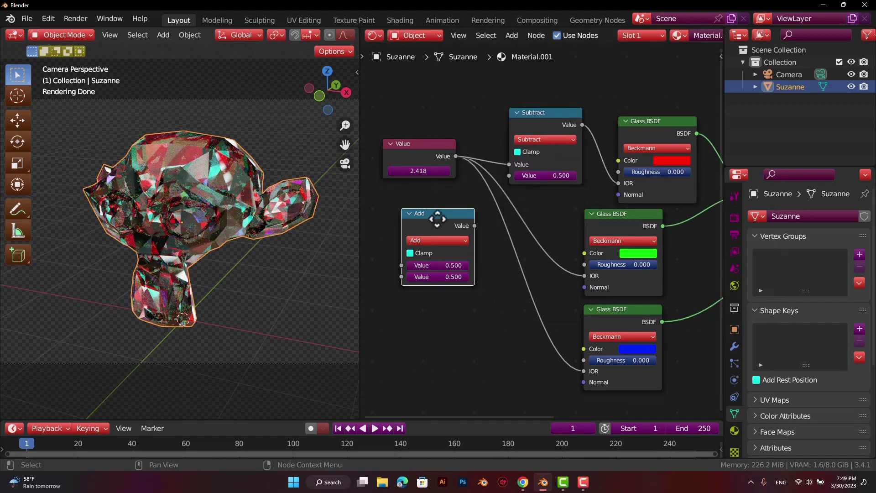
drag(437, 219, 534, 303)
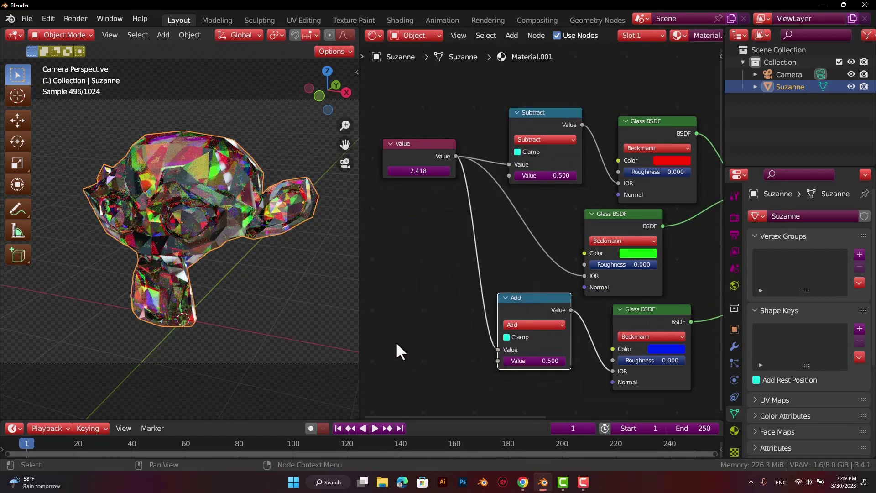
Move the 2.418 Value node left of the Subtract and Add nodes and deselect
scroll(395, 341, down, 1)
scroll(396, 345, down, 1)
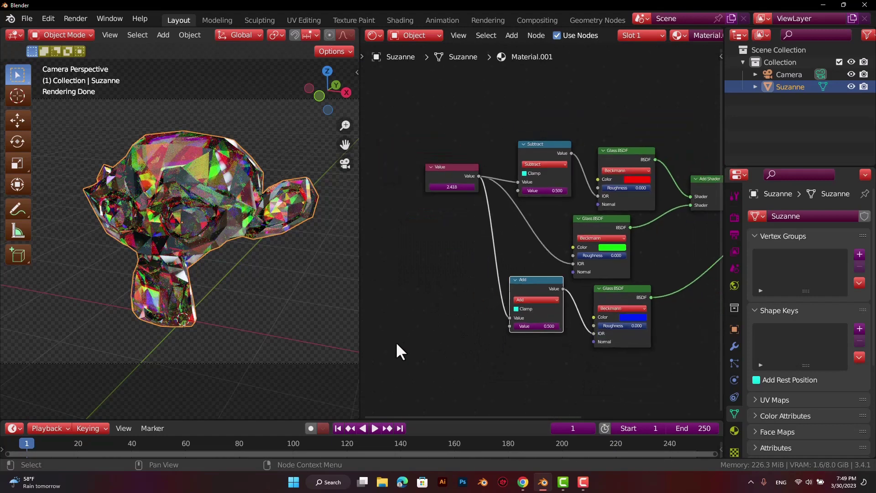
scroll(396, 344, down, 1)
scroll(397, 344, up, 1)
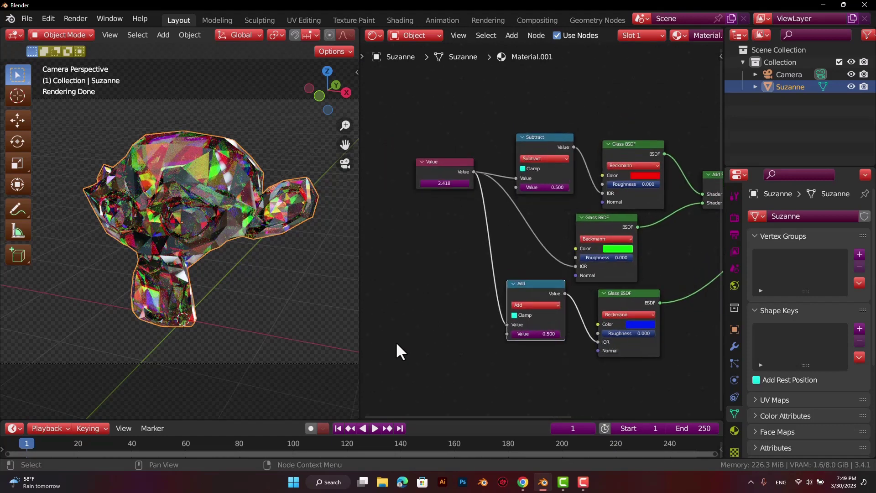
scroll(396, 344, up, 1)
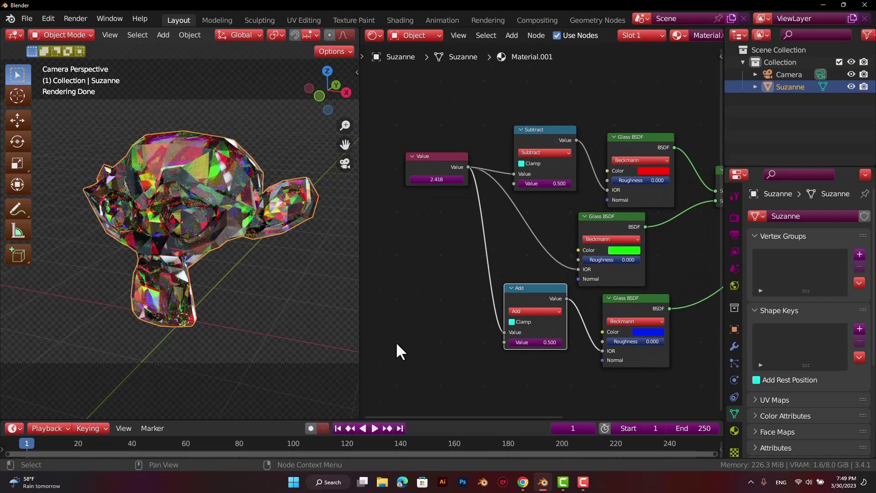
scroll(397, 345, down, 1)
scroll(397, 344, up, 1)
click(403, 316)
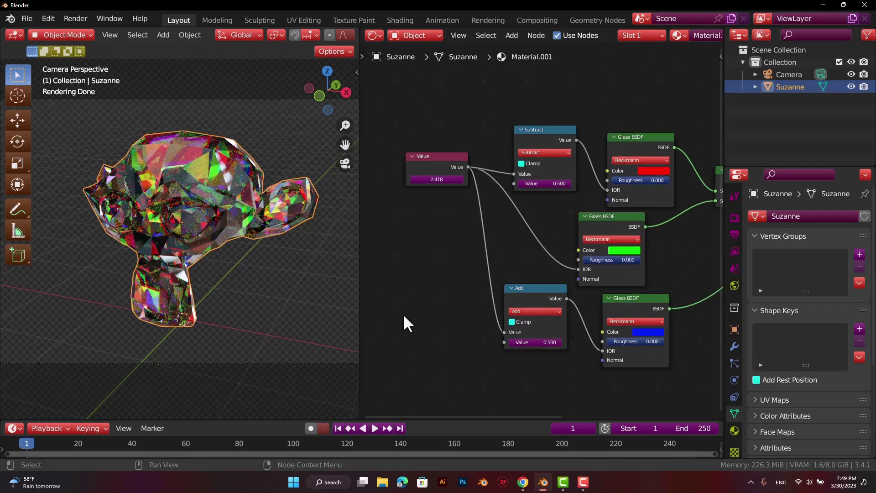
drag(428, 168, 408, 173)
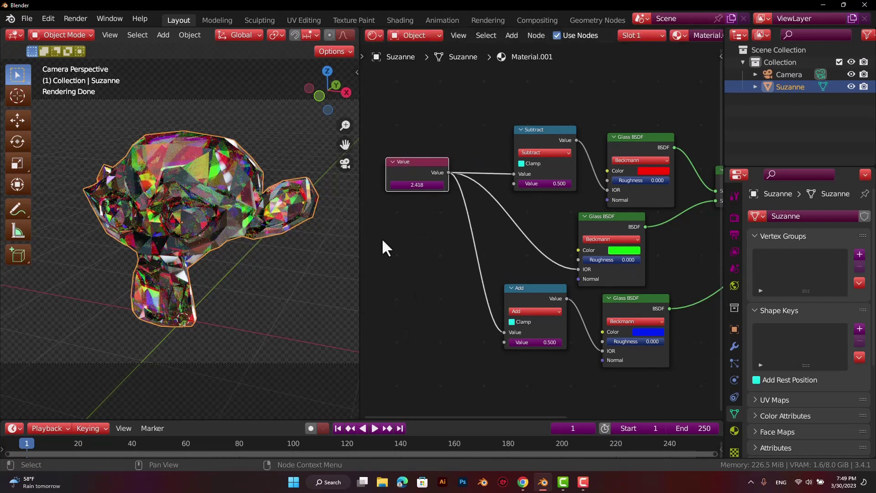
click(417, 316)
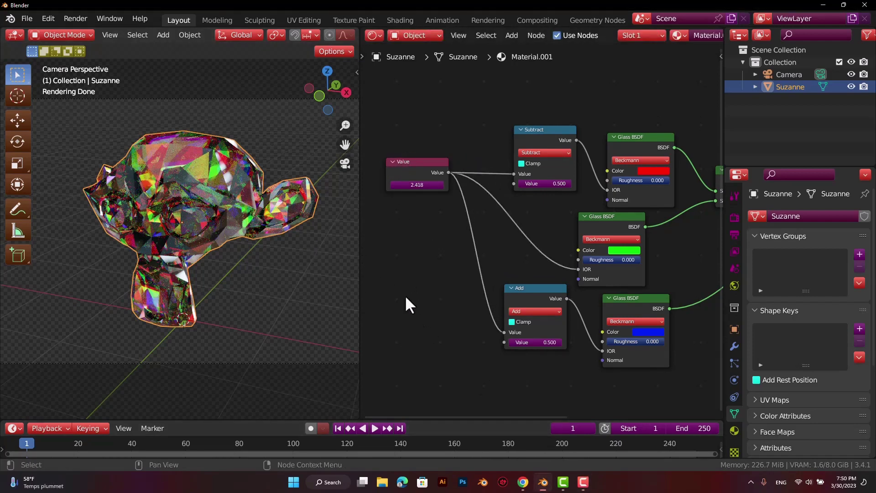
Add a second Value node below the first and set it to 0.045
key(shift+a)
click(399, 307)
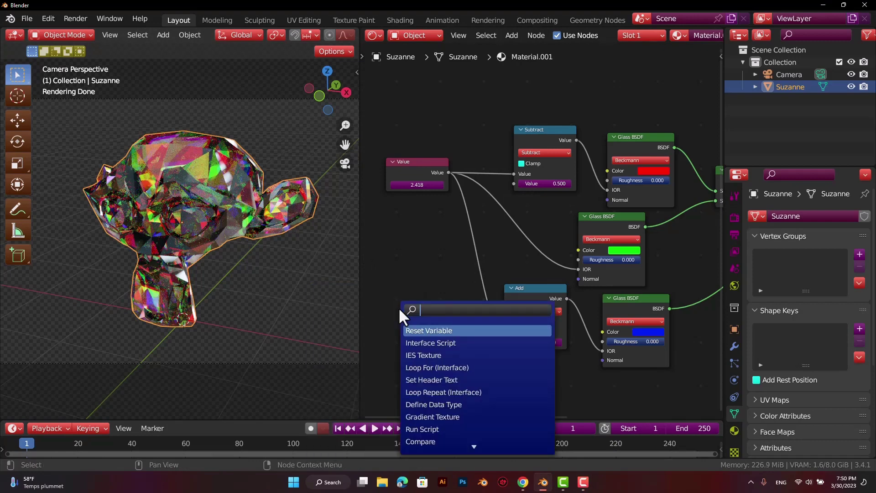
text(val)
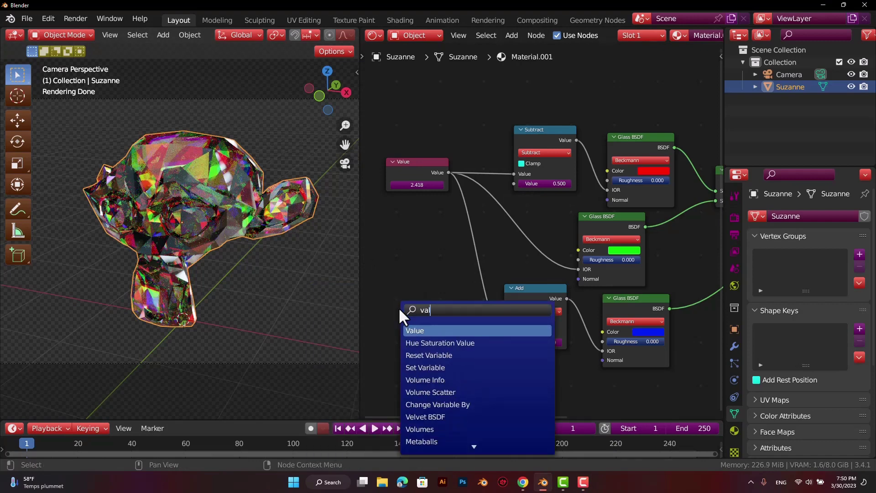
text(u)
click(416, 330)
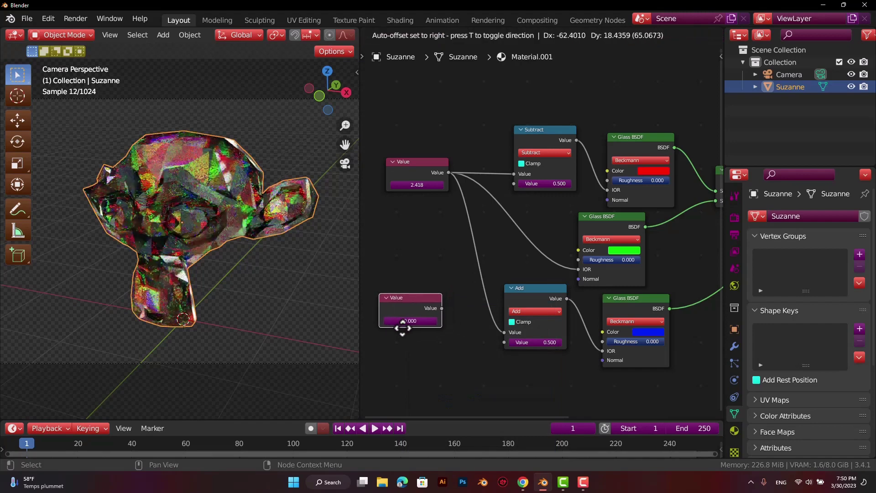
click(402, 328)
scroll(401, 328, up, 2)
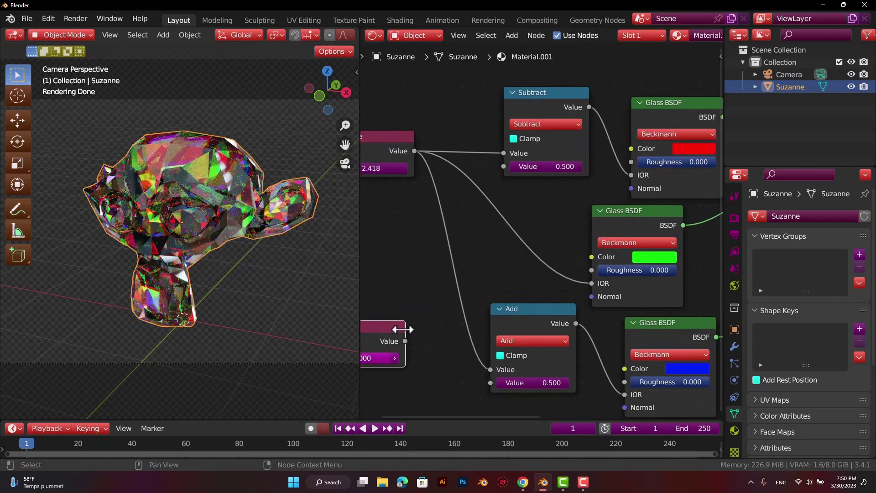
drag(478, 415, 452, 417)
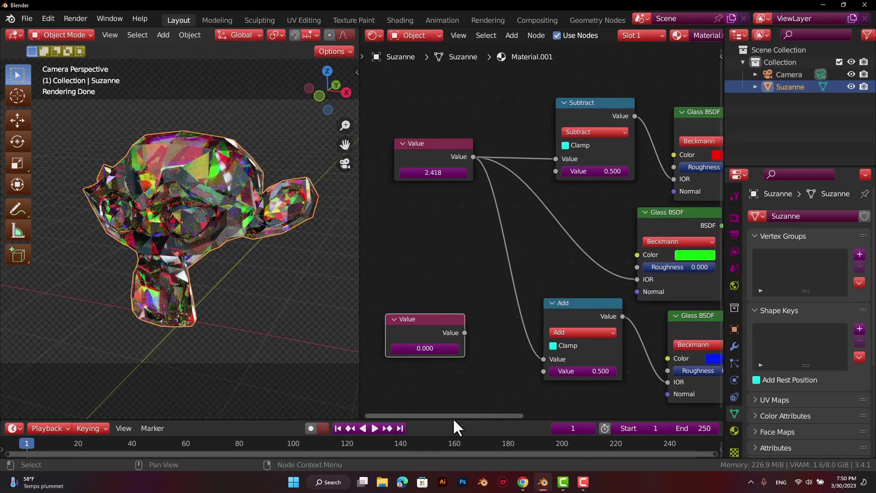
click(417, 349)
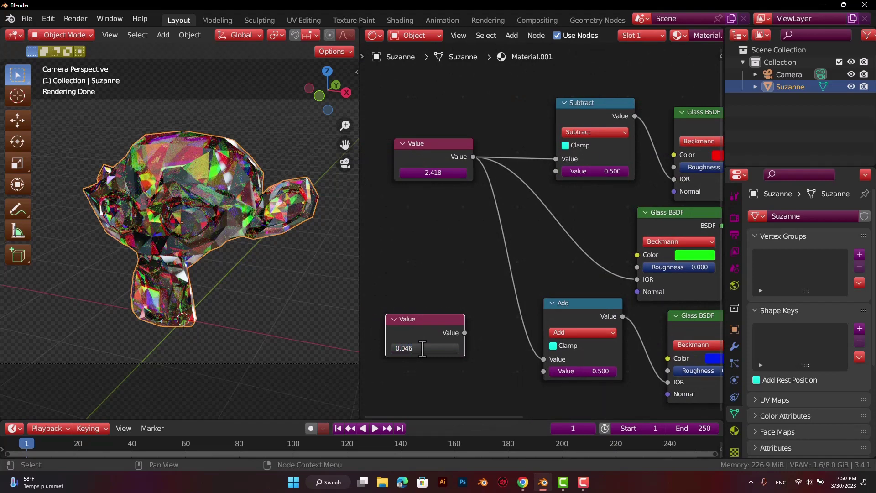
key(Return)
Connect 0.045 to the second inputs of Subtract and Add, then rearrange the Glass nodes
drag(464, 332, 554, 171)
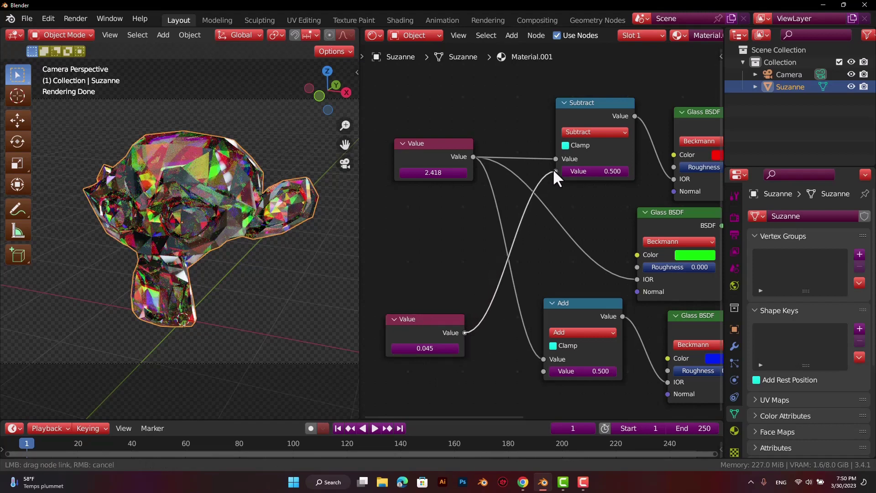
drag(465, 333, 543, 371)
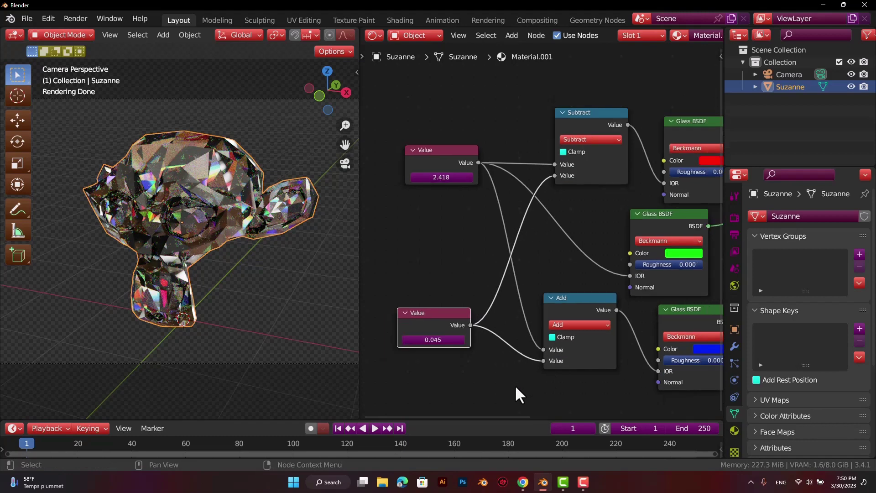
scroll(514, 385, down, 2)
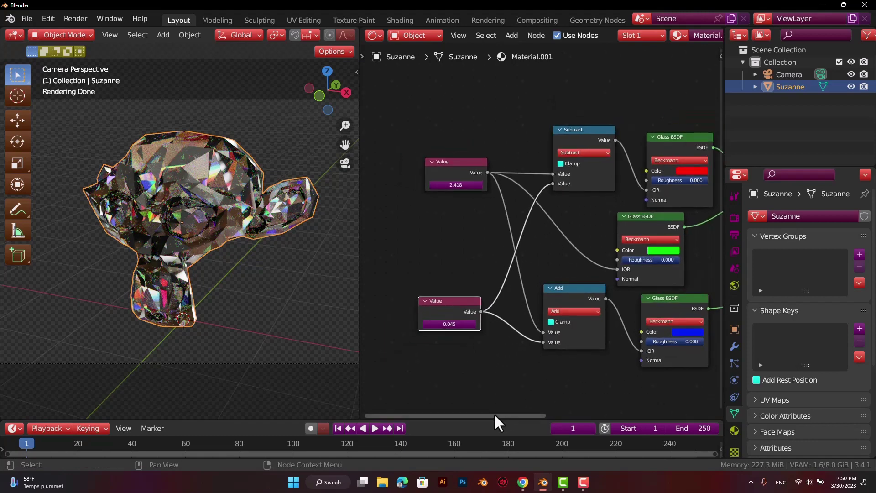
mouse_move(493, 413)
mouse_down()
mouse_move(547, 415)
mouse_move(524, 415)
mouse_up()
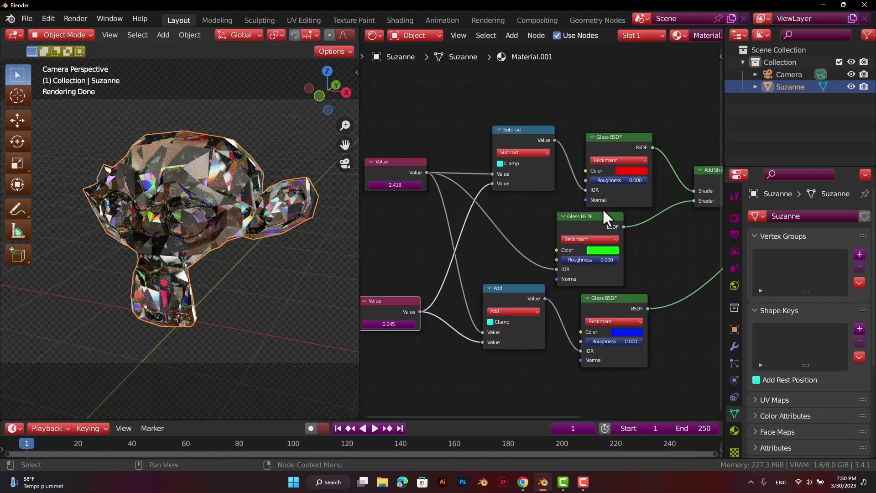
drag(587, 218, 619, 220)
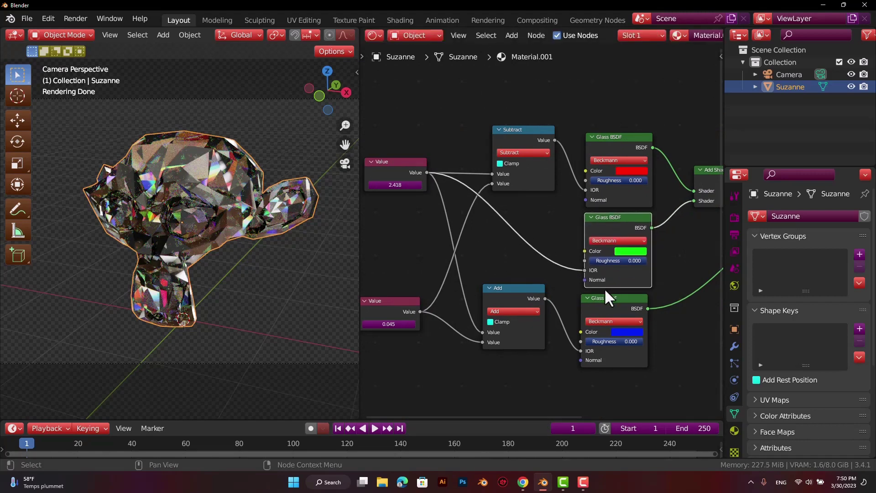
drag(611, 298, 616, 297)
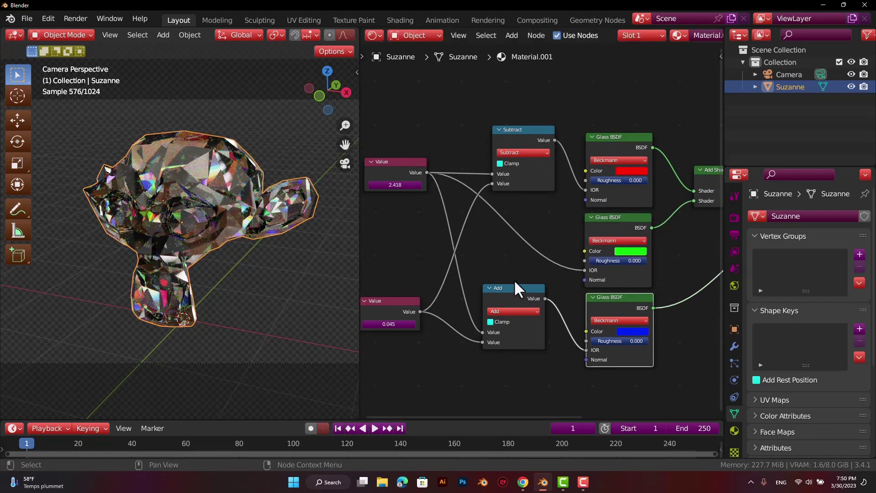
scroll(513, 280, down, 1)
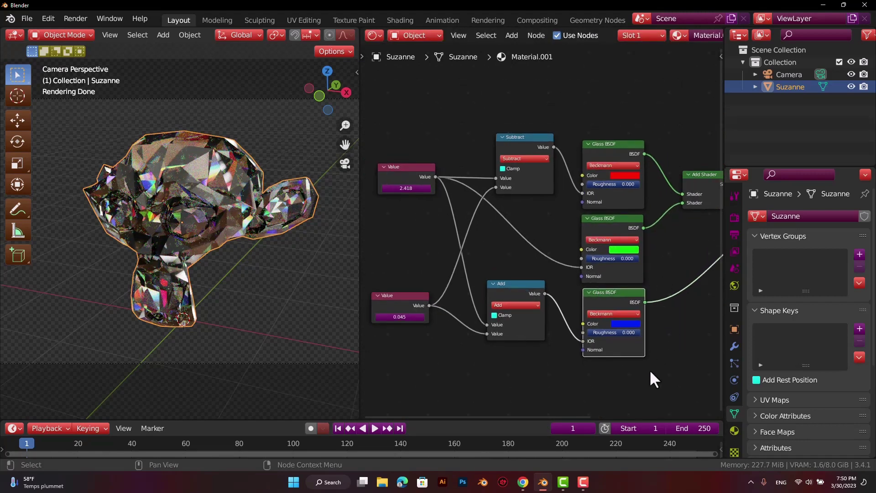
Add a Glass BSDF above the red one with its IOR driven by 2.418
drag(552, 415, 603, 389)
key(shift+a)
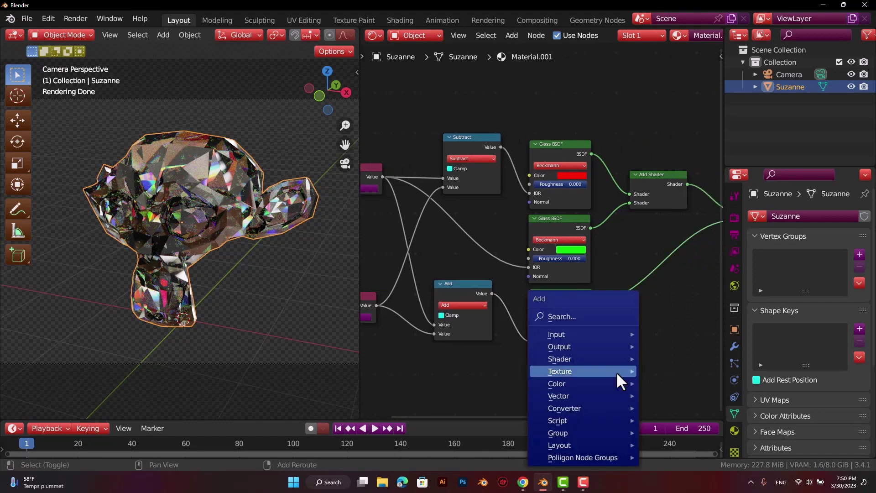
click(564, 318)
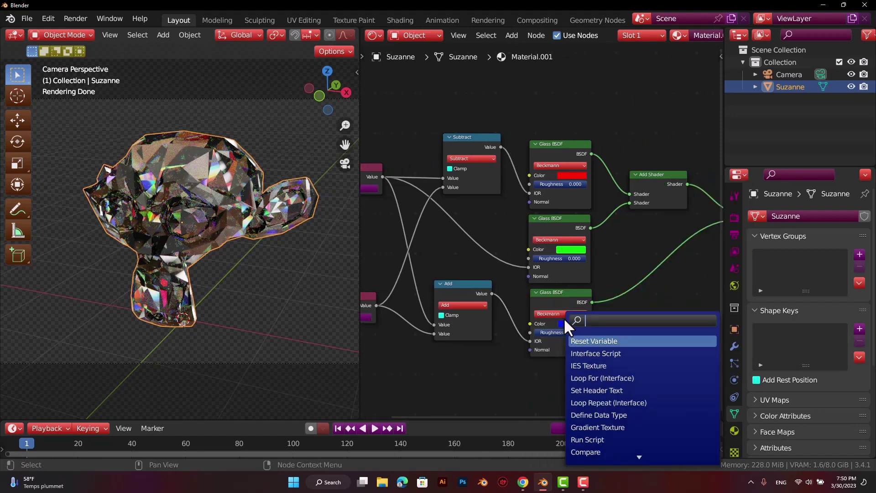
text(glas)
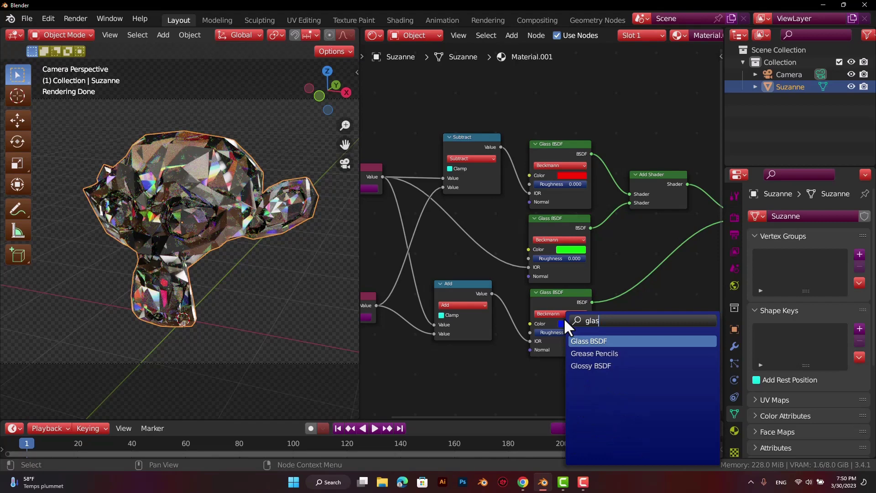
key(Return)
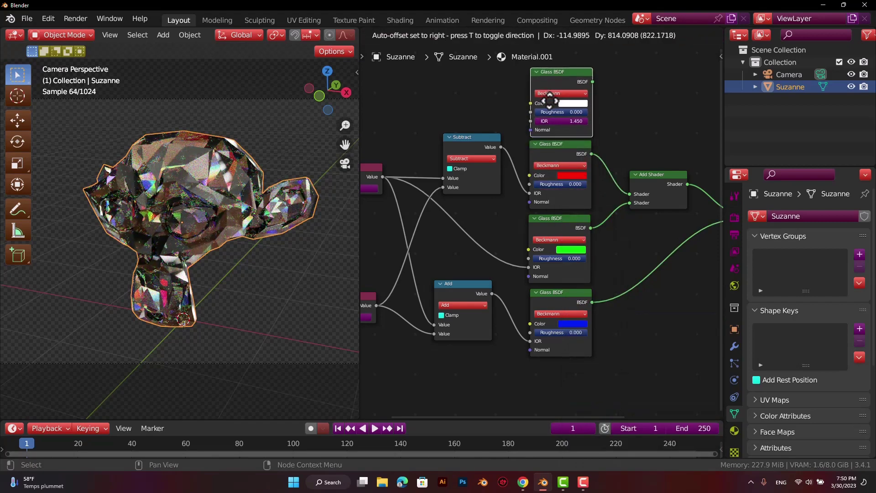
click(550, 99)
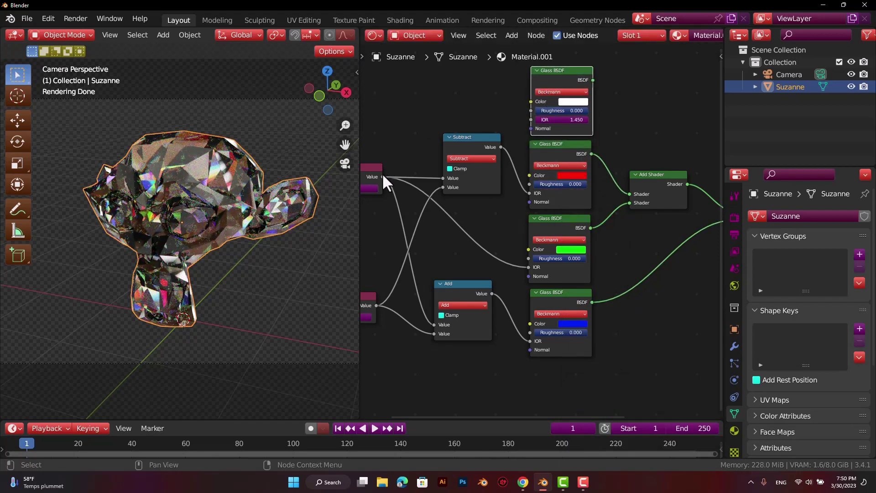
drag(382, 176, 530, 119)
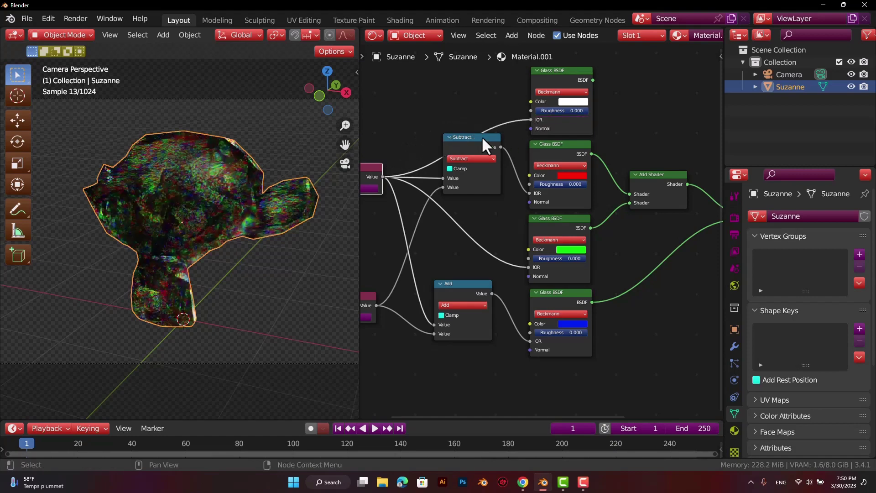
Move the second Add Shader down-left and the Material Output further right
scroll(624, 182, down, 1)
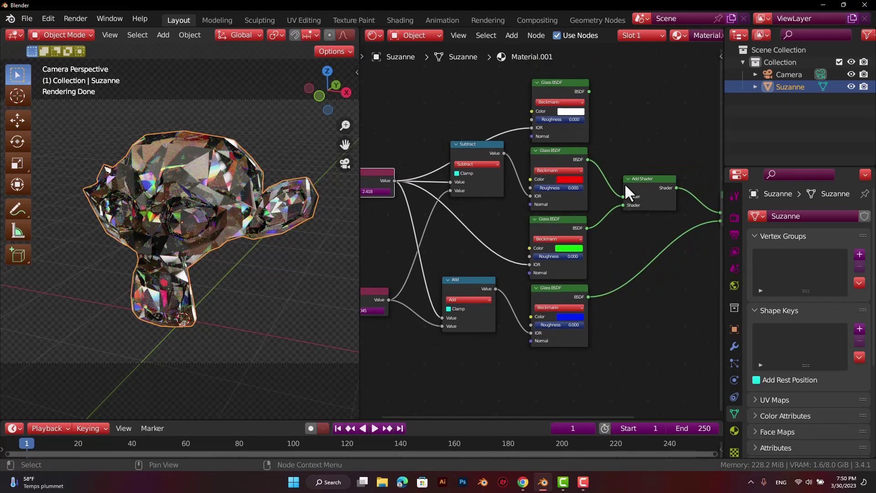
scroll(624, 183, down, 2)
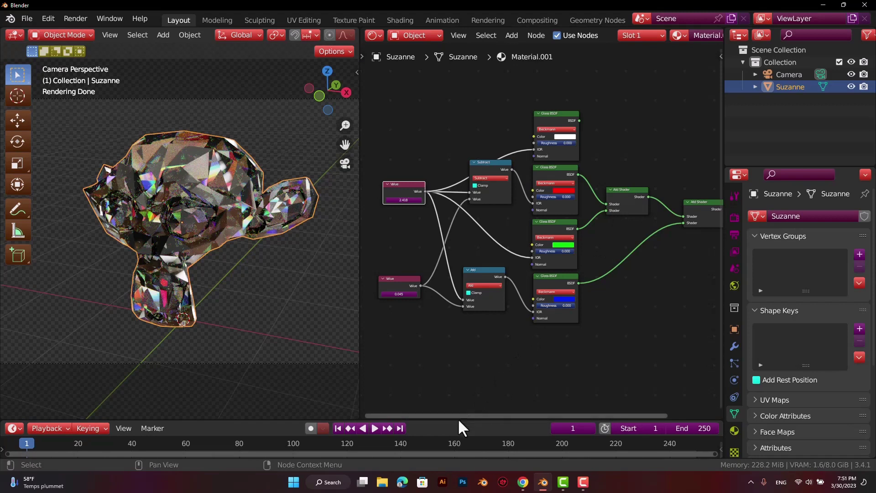
drag(458, 417, 530, 415)
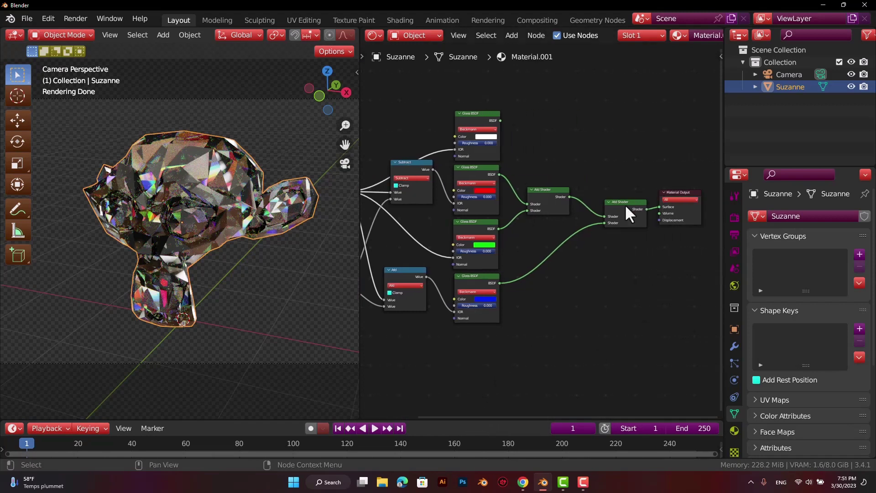
drag(623, 203, 599, 229)
drag(555, 197, 543, 197)
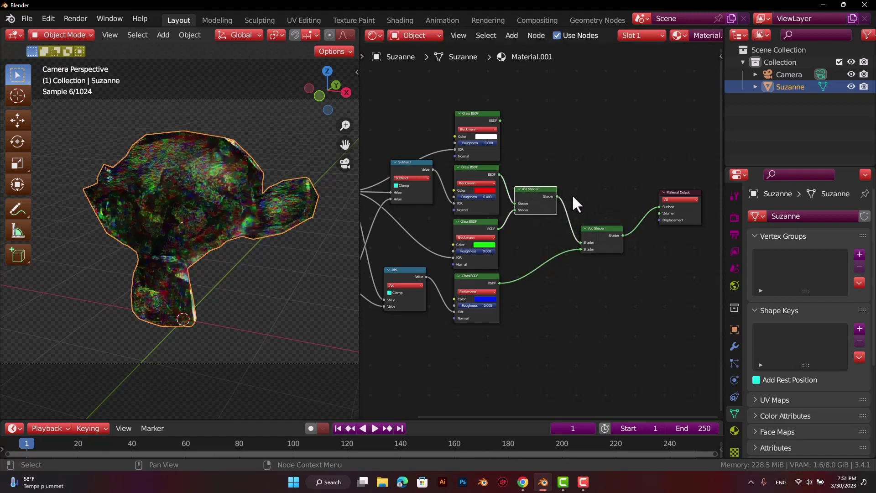
drag(675, 192, 683, 200)
drag(598, 232, 593, 222)
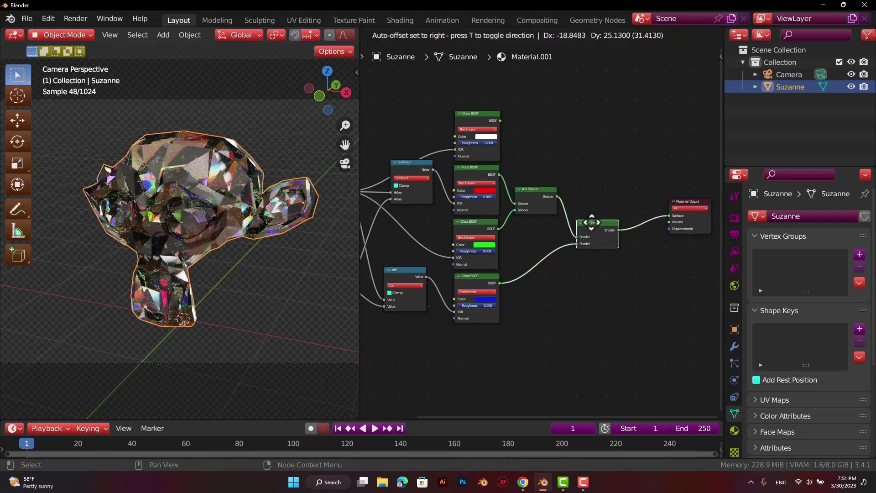
scroll(599, 314, up, 1)
scroll(599, 314, up, 1)
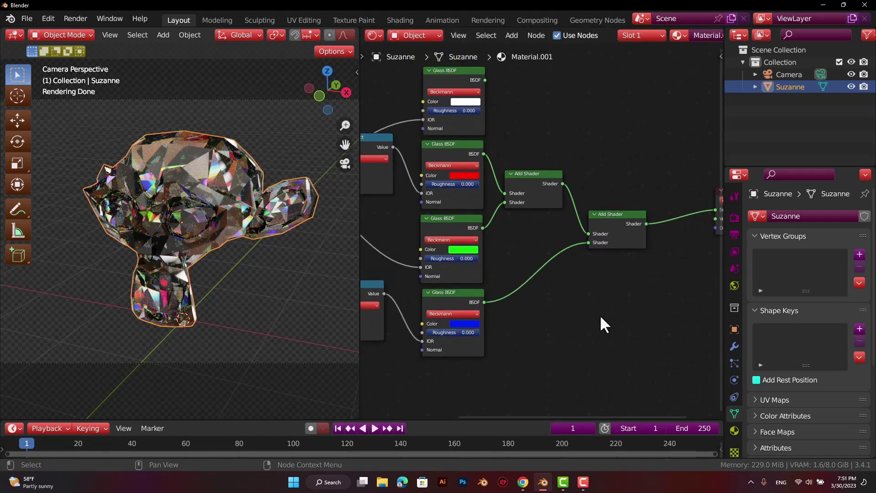
drag(540, 416, 607, 416)
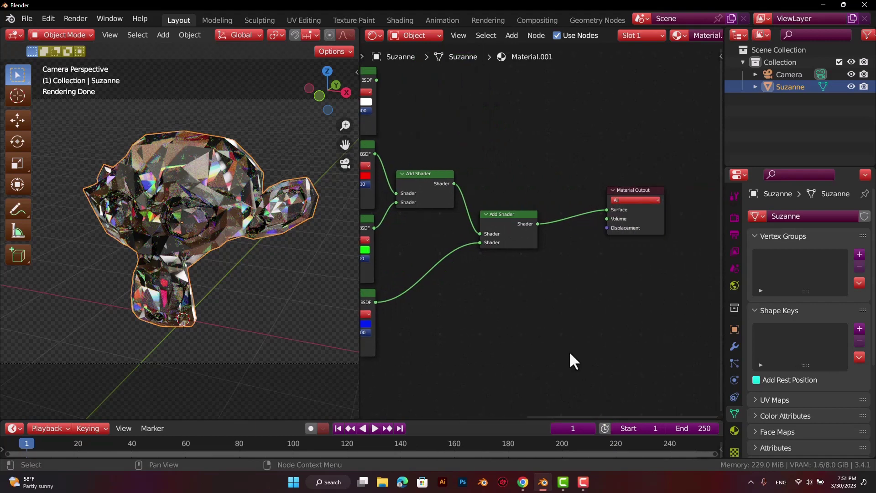
Insert a Mix Shader into the link before the Material Output
key(shift+a)
click(538, 312)
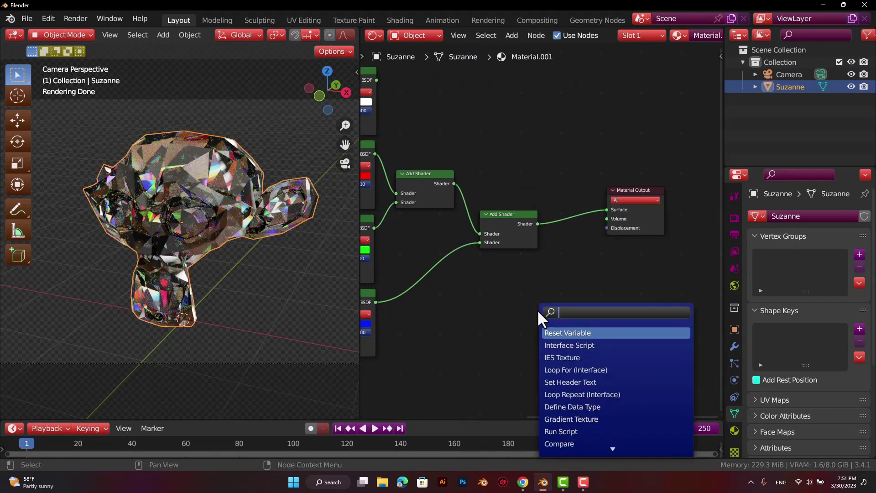
text(mix)
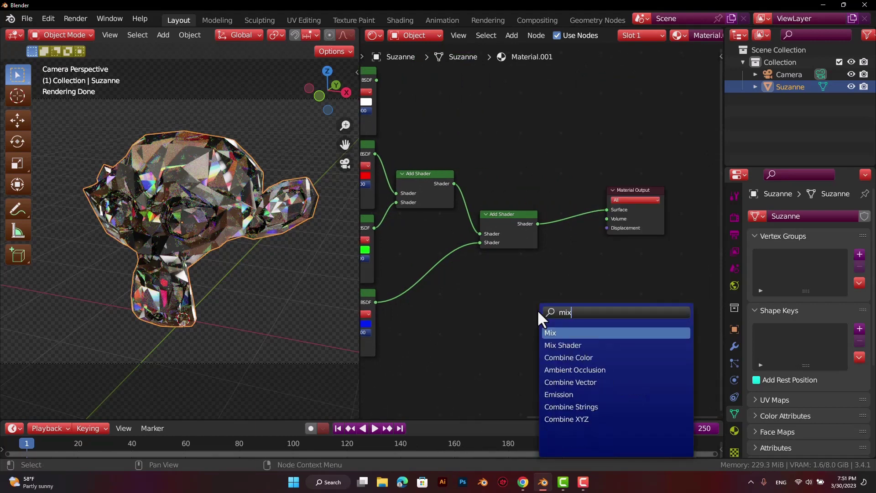
click(565, 345)
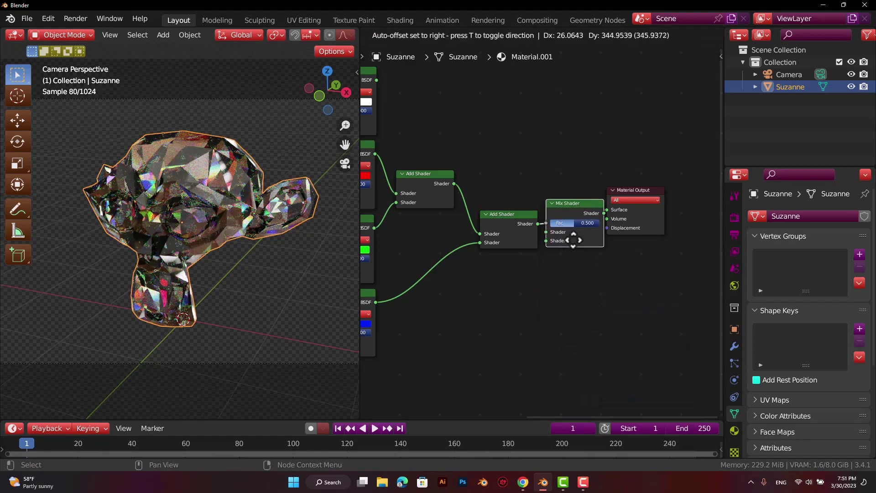
click(574, 237)
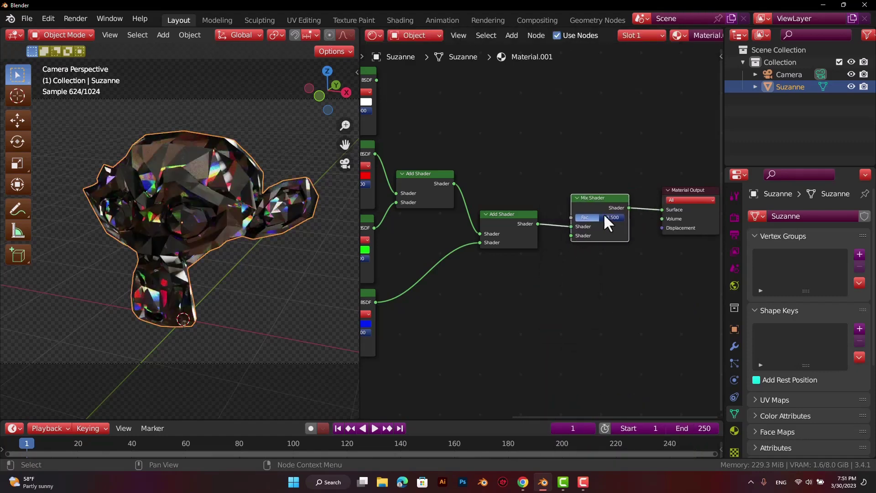
scroll(577, 273, down, 1)
scroll(578, 273, down, 1)
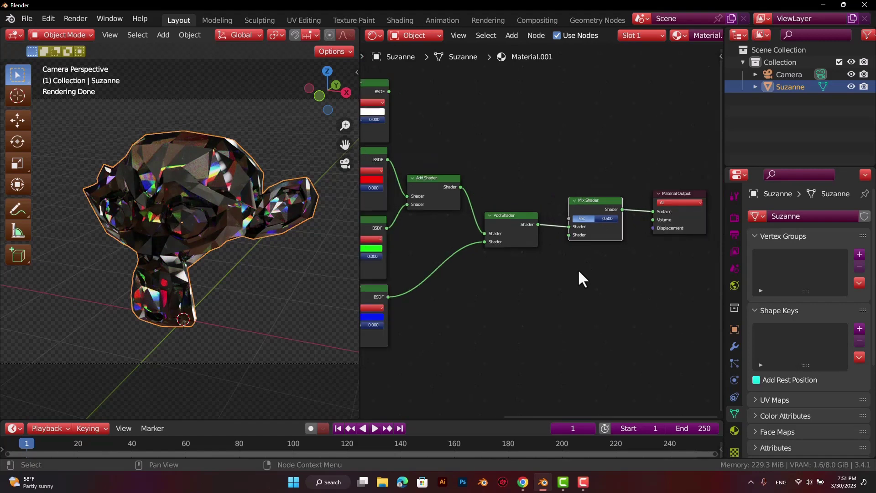
scroll(548, 236, down, 1)
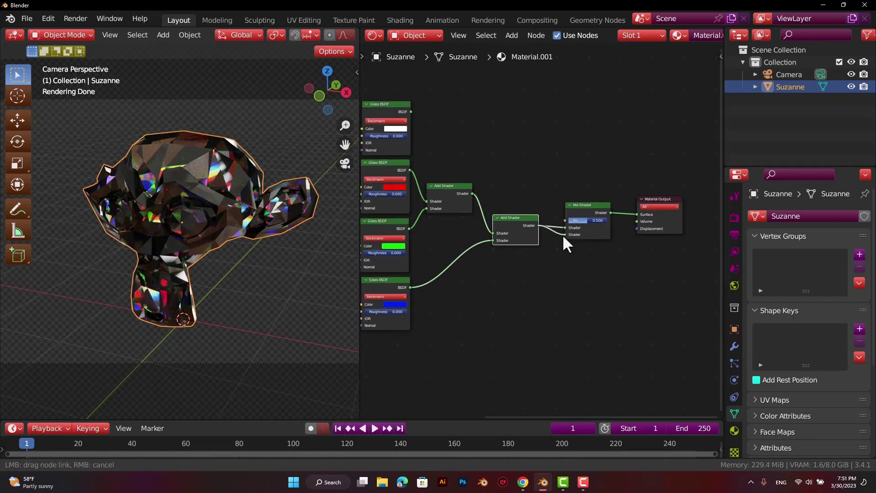
Feed white glass into the Mix Shader's first input and combined RGB glass into its second
drag(538, 225, 565, 234)
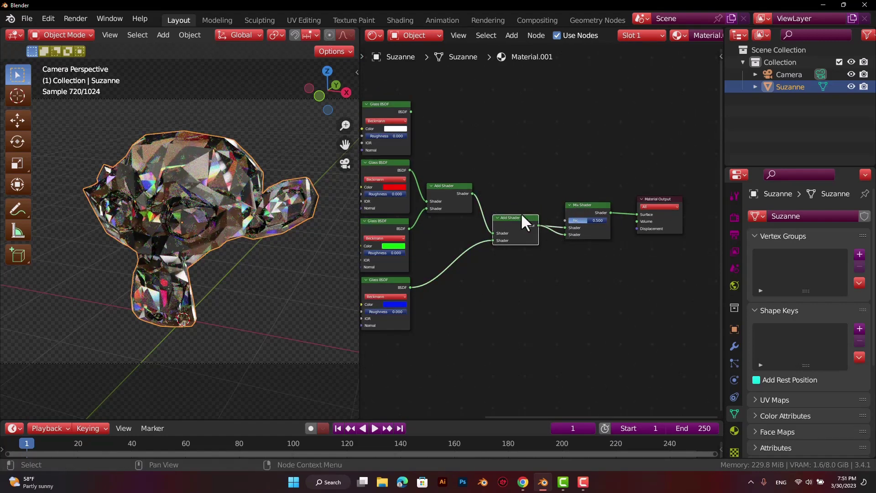
drag(565, 228, 520, 209)
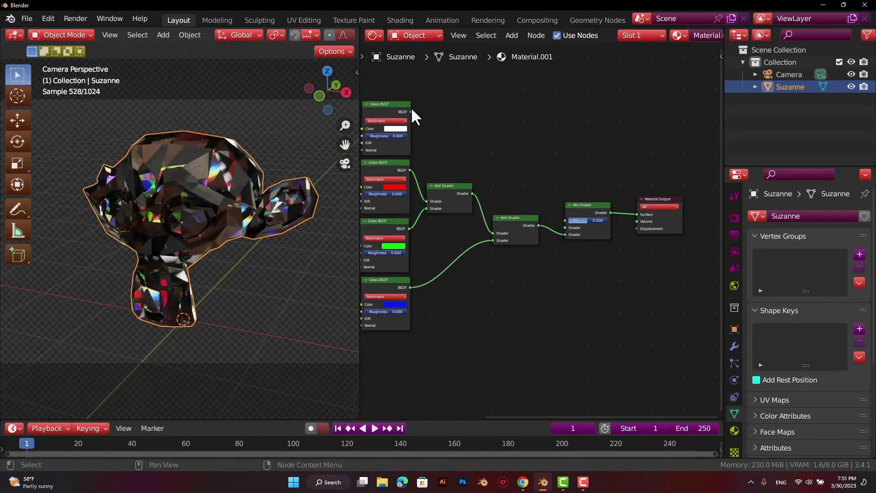
drag(411, 111, 416, 119)
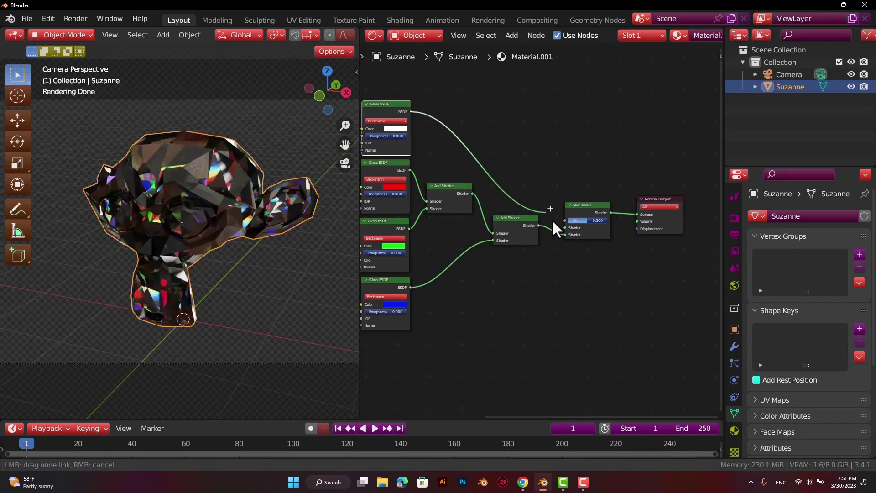
drag(551, 219, 565, 227)
drag(507, 220, 504, 227)
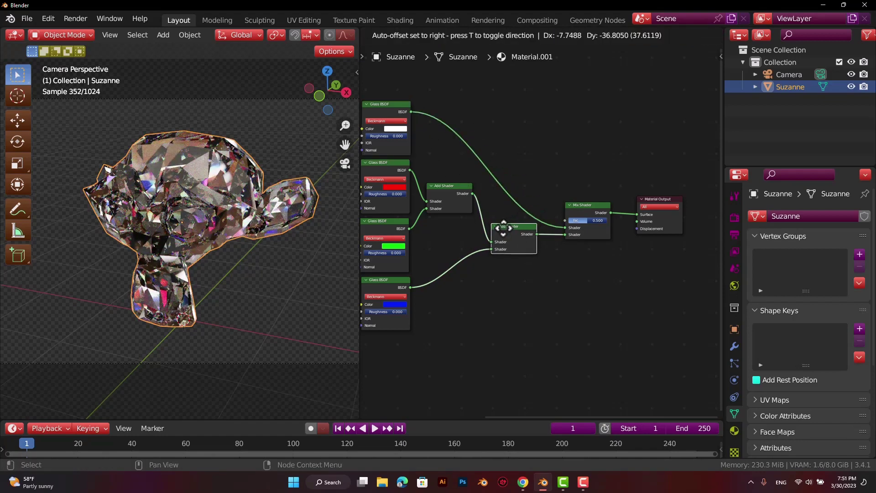
click(504, 228)
scroll(602, 175, up, 1)
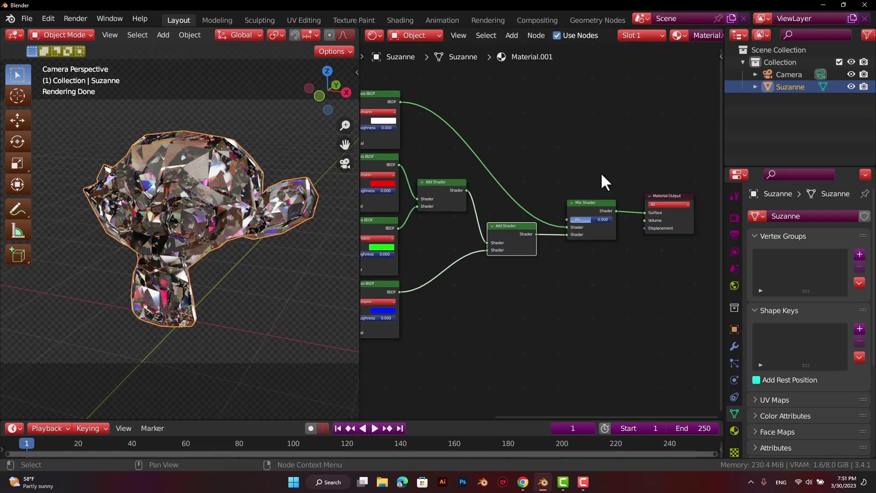
scroll(601, 175, down, 1)
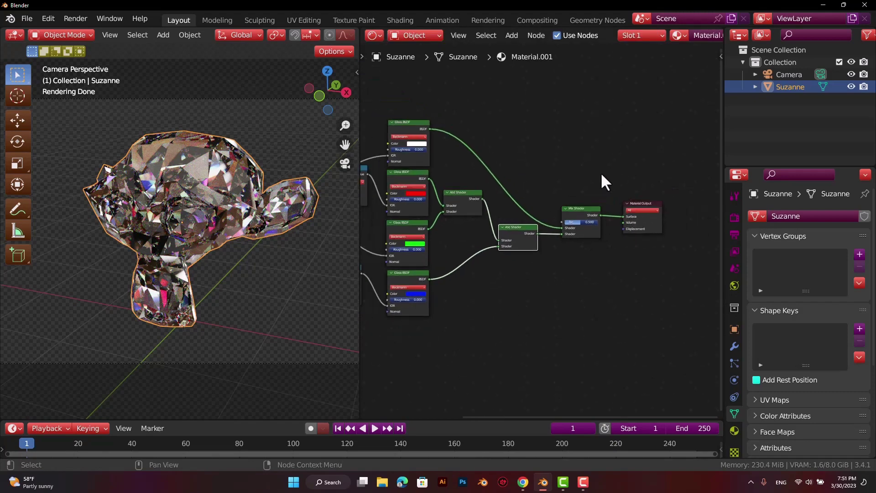
drag(580, 206, 586, 205)
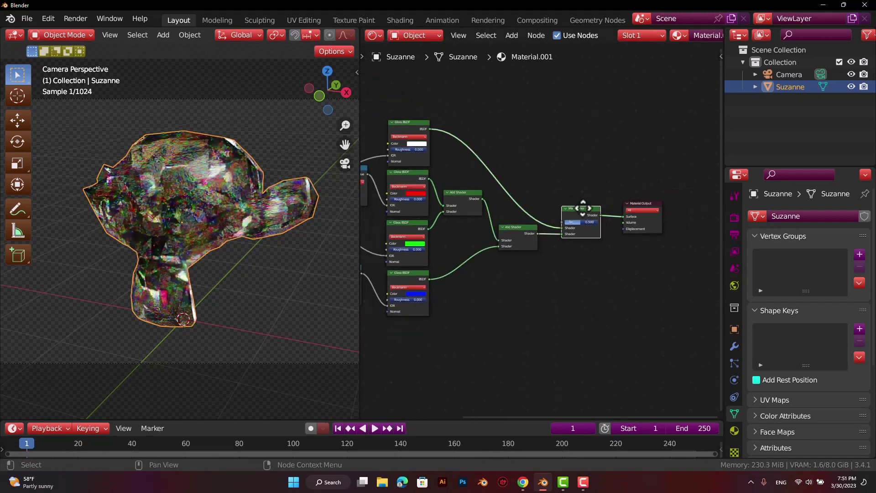
click(536, 156)
Add a Light Path node above the Mix Shader
key(shift+a)
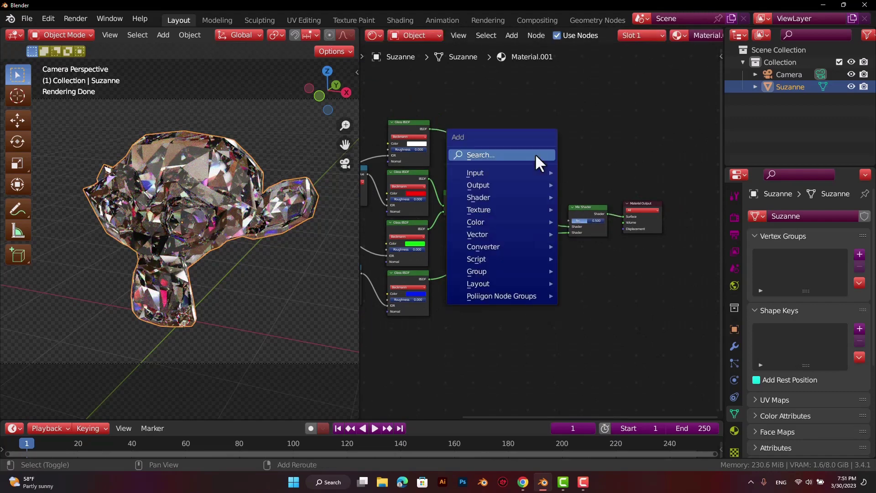
click(535, 157)
text(l)
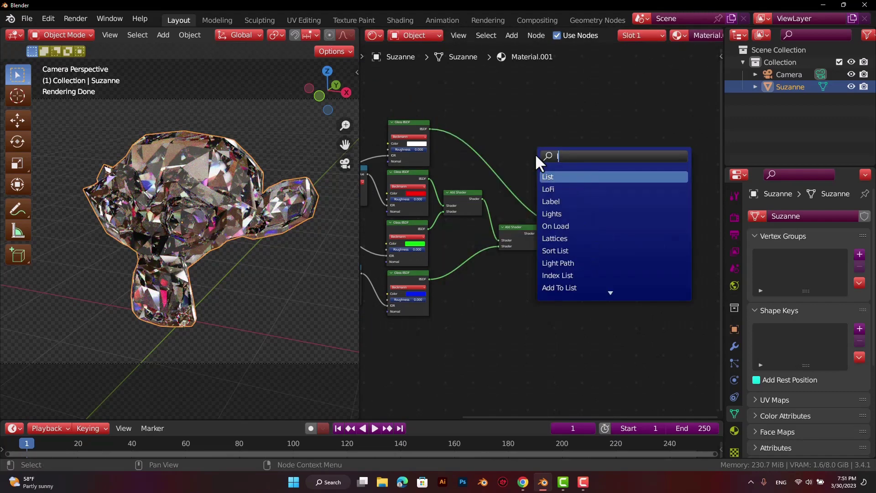
text(igh)
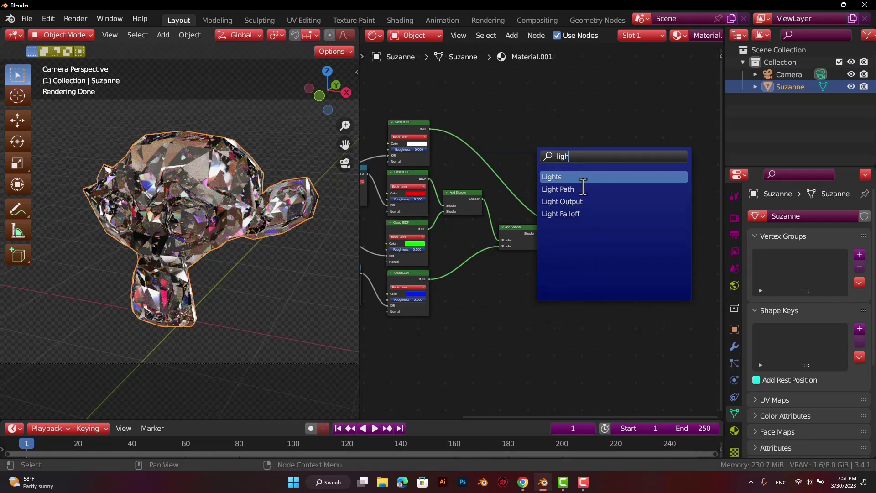
click(579, 189)
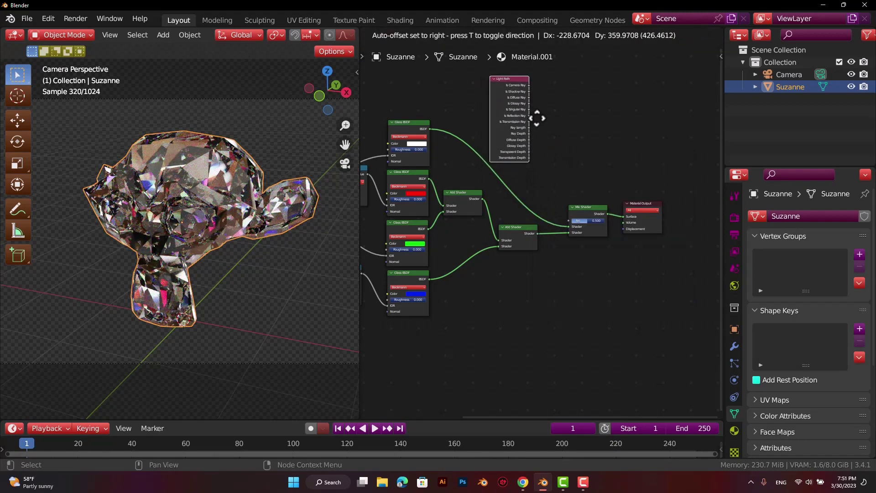
click(539, 119)
Connect the Light Path's Is Camera Ray output to the Mix Shader factor
scroll(520, 105, up, 2)
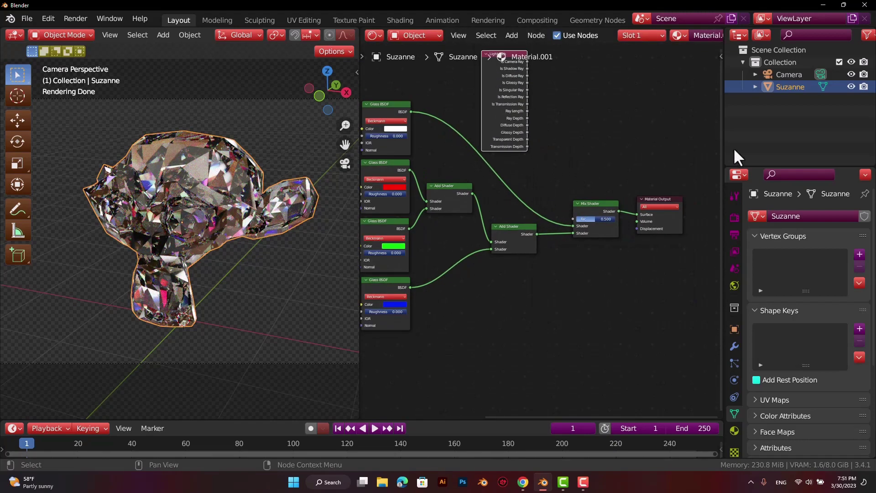
mouse_move(721, 132)
mouse_down()
mouse_move(719, 107)
mouse_move(644, 81)
mouse_up()
scroll(644, 80, up, 2)
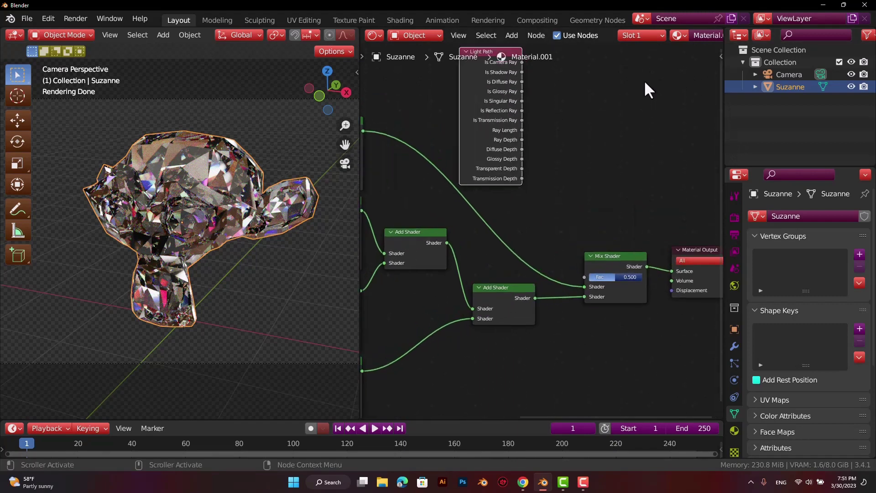
drag(718, 117, 674, 100)
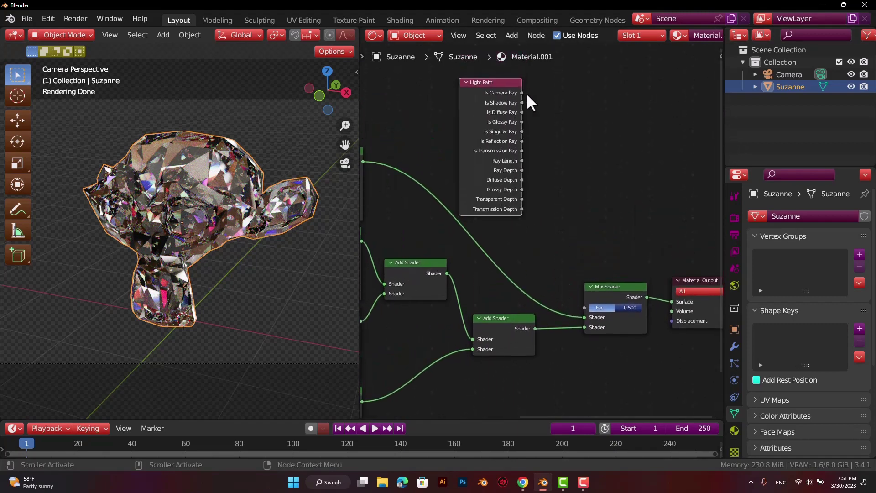
mouse_move(522, 93)
mouse_down()
mouse_move(571, 173)
mouse_move(584, 307)
mouse_up()
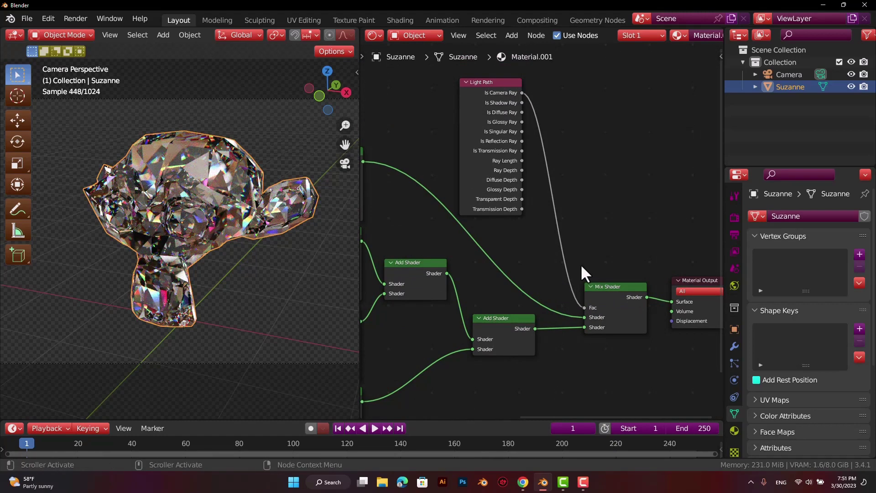
scroll(580, 263, up, 2)
scroll(581, 263, down, 2)
scroll(581, 263, down, 1)
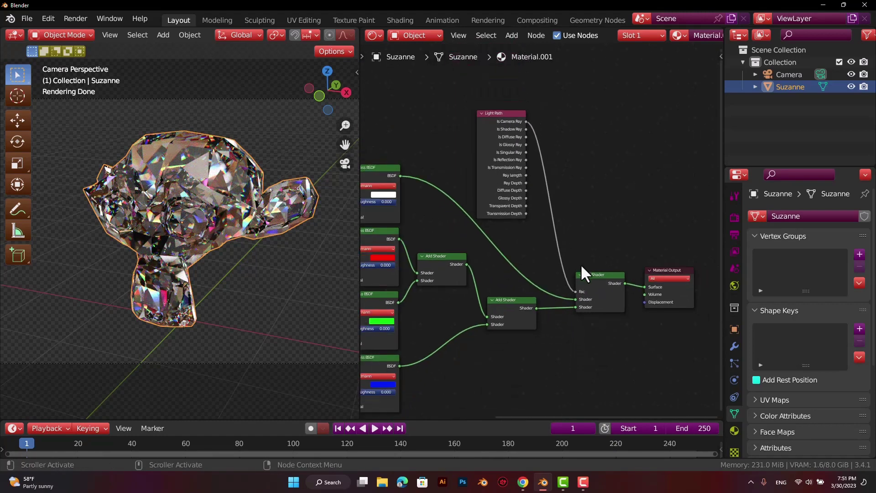
scroll(580, 264, down, 2)
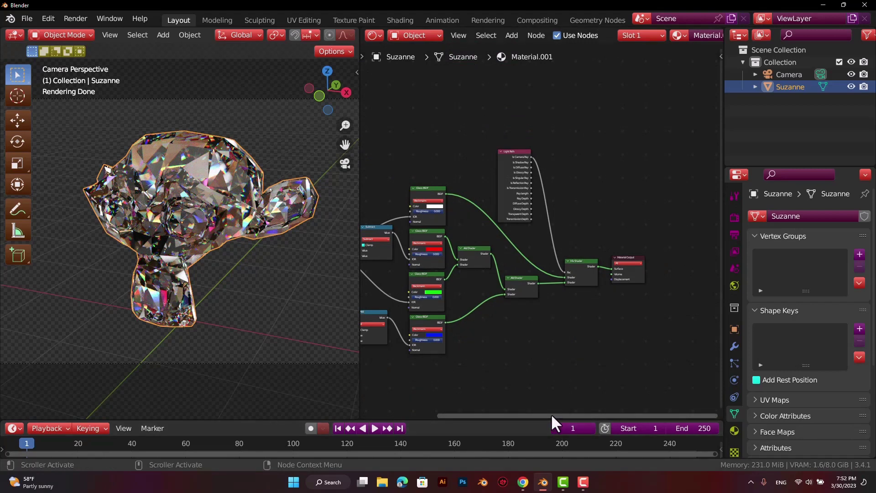
drag(551, 414, 489, 409)
click(357, 207)
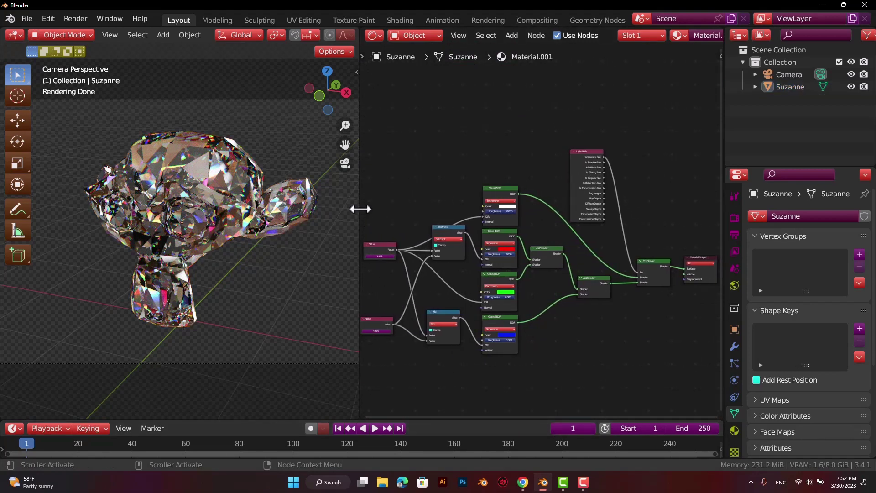
drag(360, 209, 171, 181)
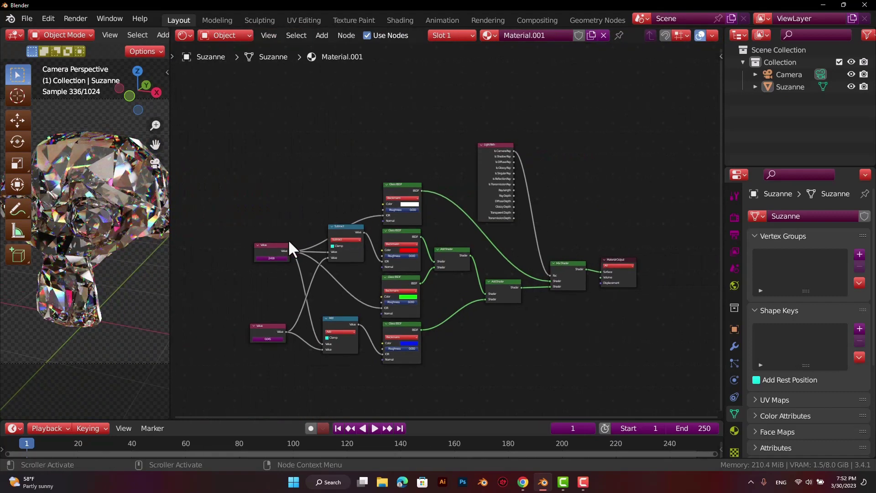
key(Home)
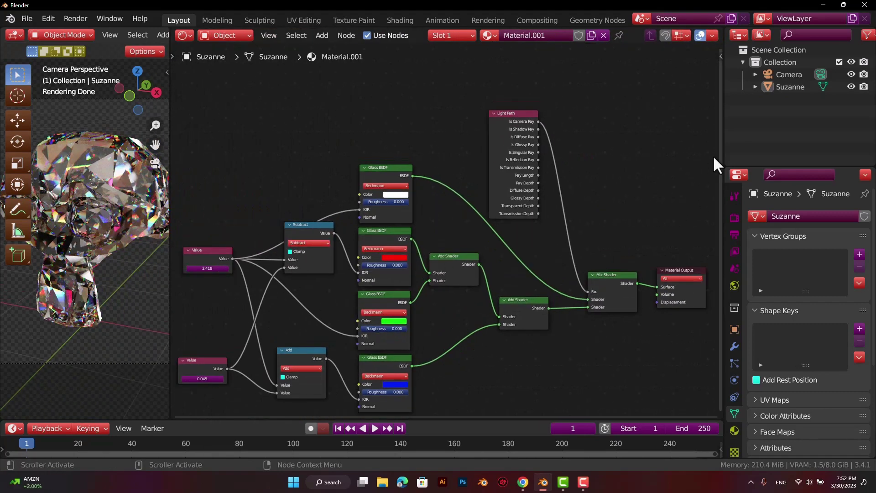
drag(721, 143, 720, 194)
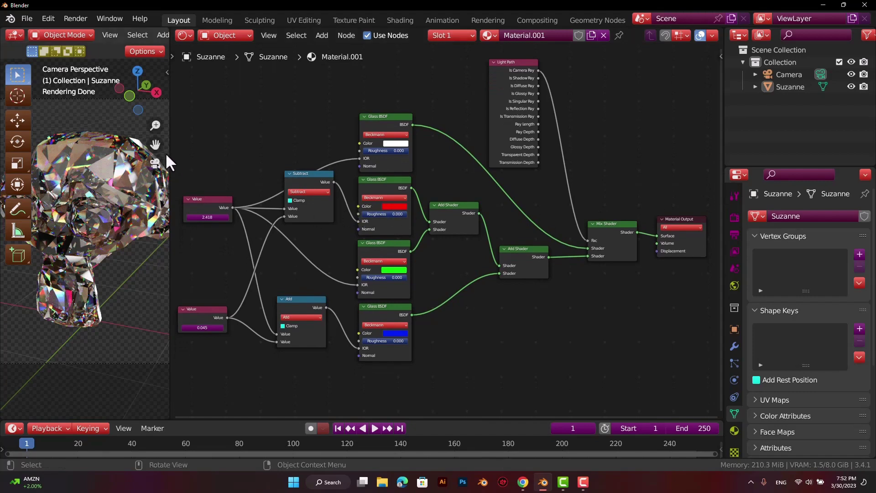
mouse_move(171, 155)
mouse_down()
mouse_move(483, 201)
mouse_move(377, 200)
mouse_up()
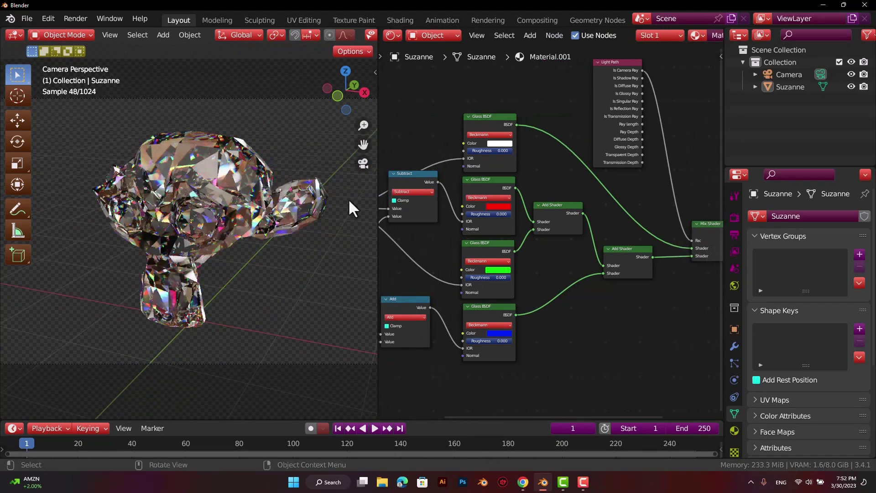
Add a plane under Suzanne and scale it up into a floor
scroll(205, 220, down, 2)
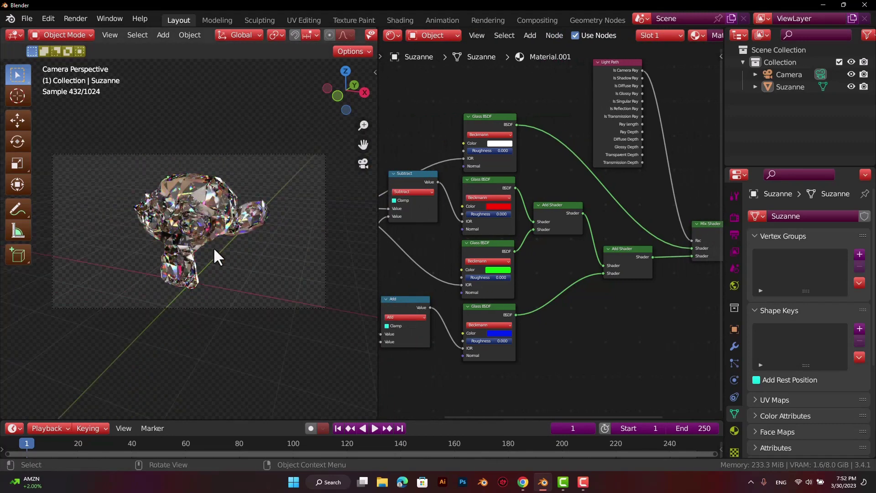
key(shift+a)
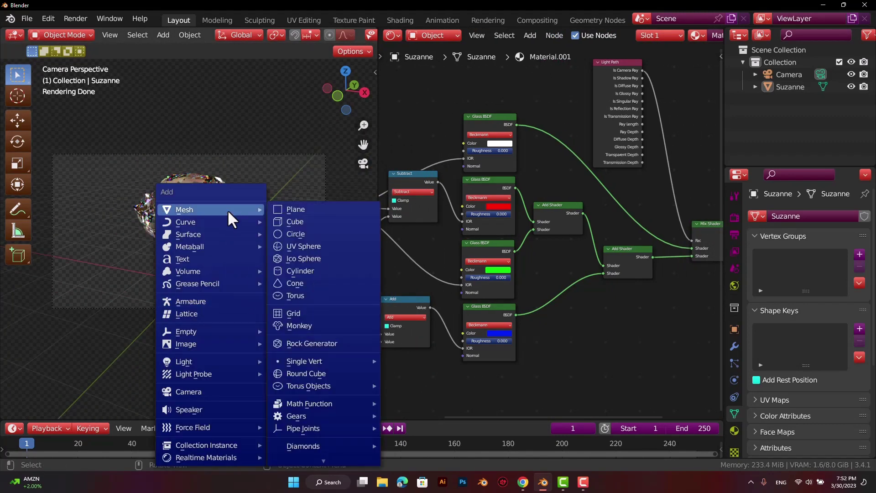
click(309, 210)
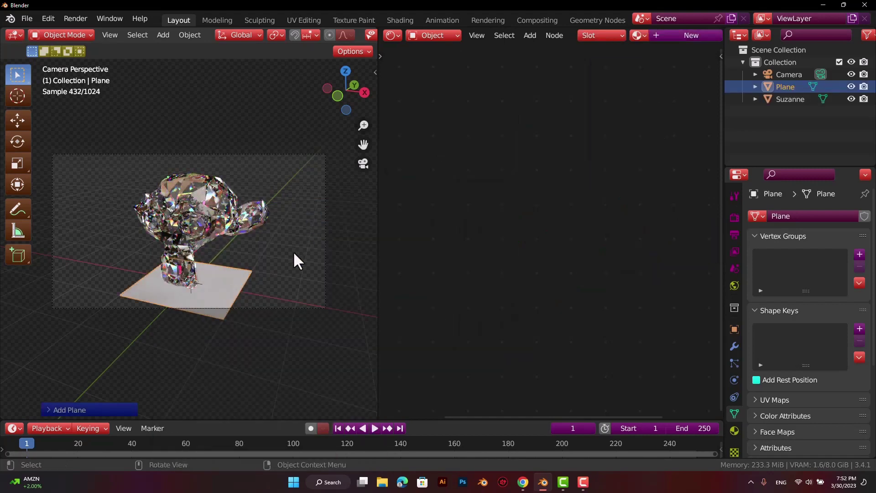
key(s)
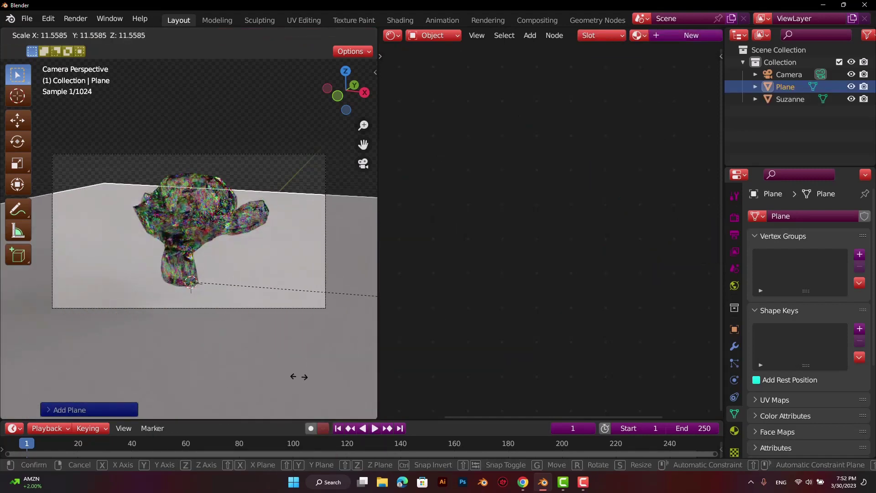
click(298, 376)
scroll(274, 346, down, 2)
scroll(270, 348, down, 2)
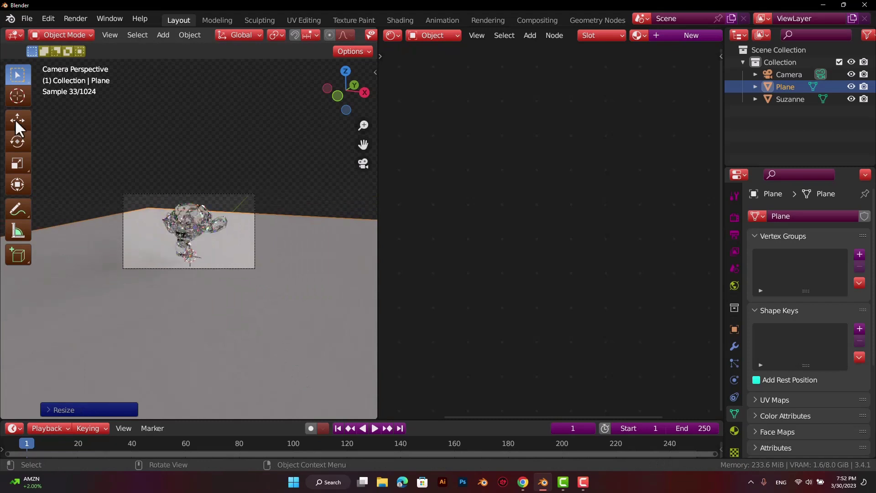
Move the floor plane up and right, then scale it larger to fill the camera view
click(16, 119)
drag(193, 249, 242, 237)
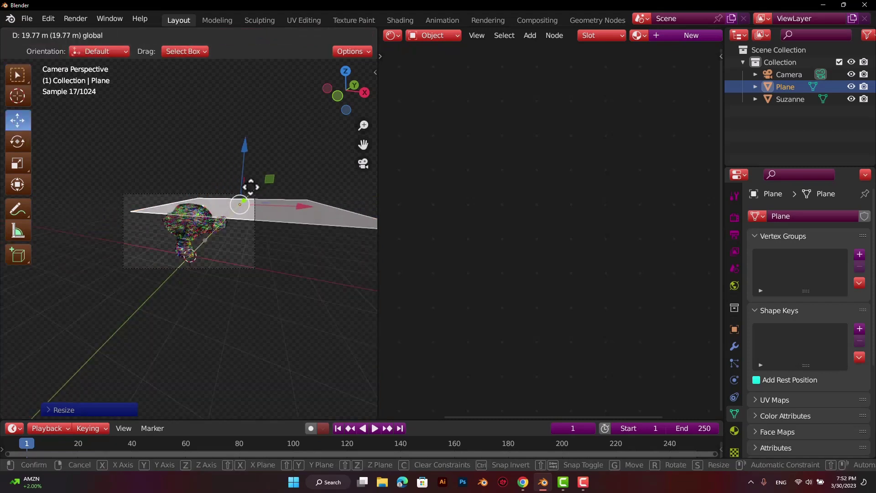
key(s)
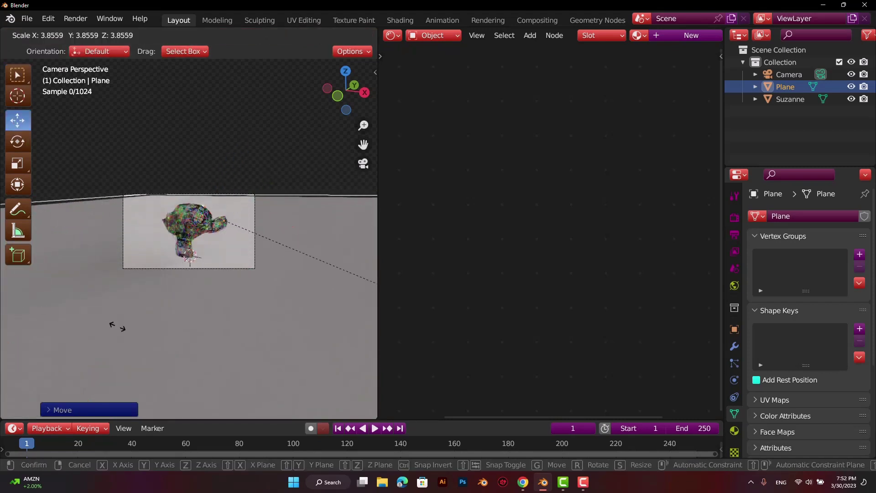
click(208, 295)
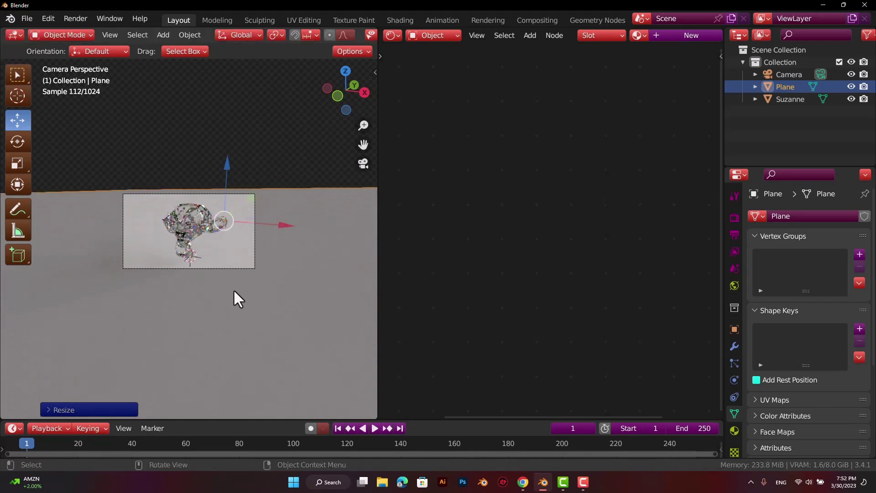
scroll(234, 289, up, 3)
scroll(234, 289, up, 1)
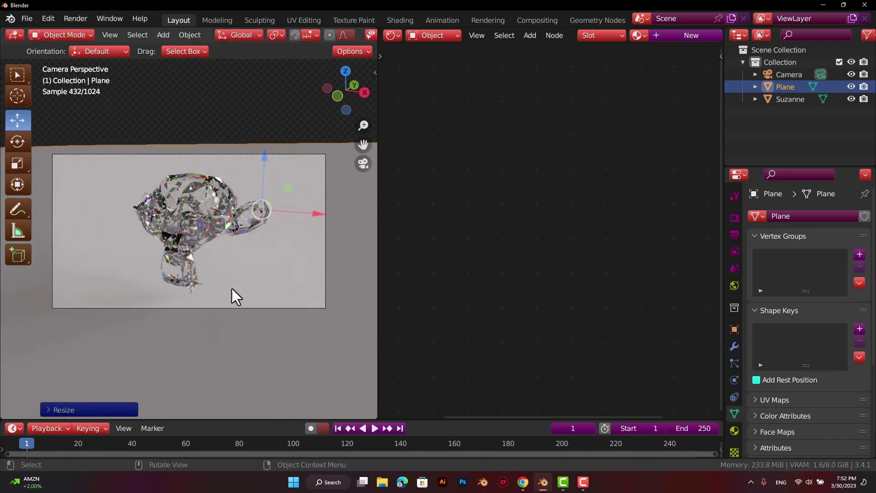
scroll(231, 288, up, 2)
scroll(232, 288, down, 2)
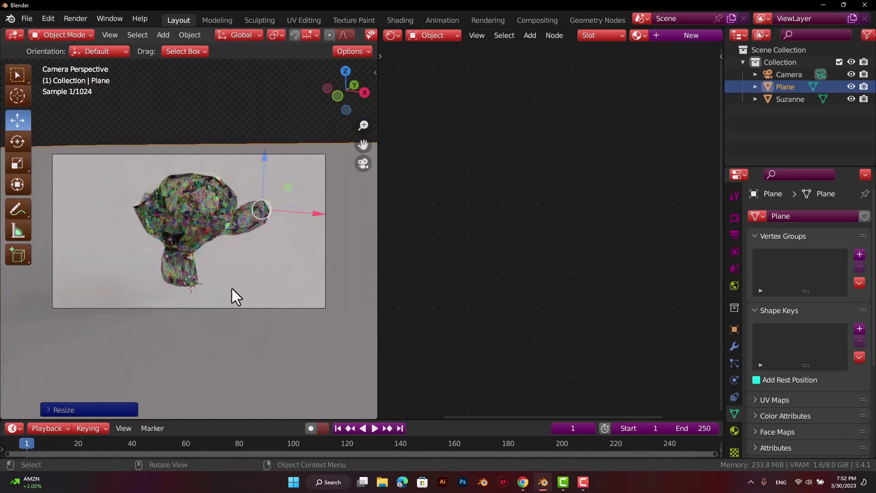
scroll(232, 289, up, 1)
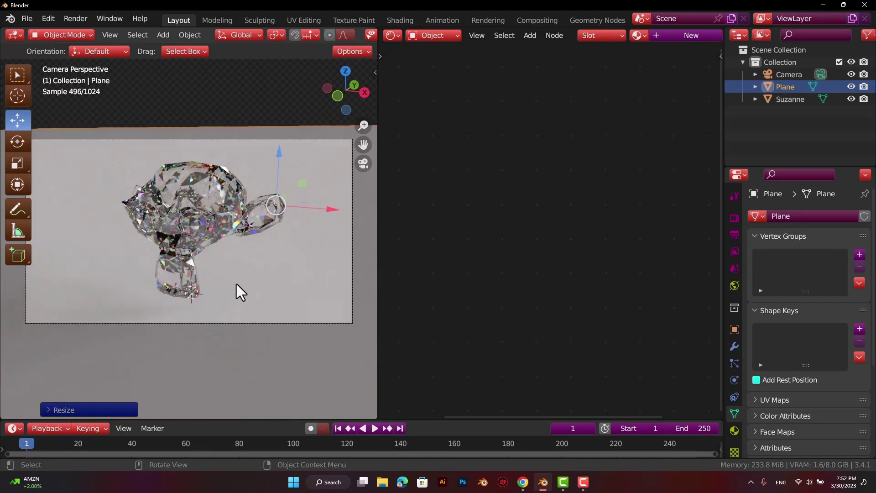
Switch the viewport shading to Rendered preview
click(250, 228)
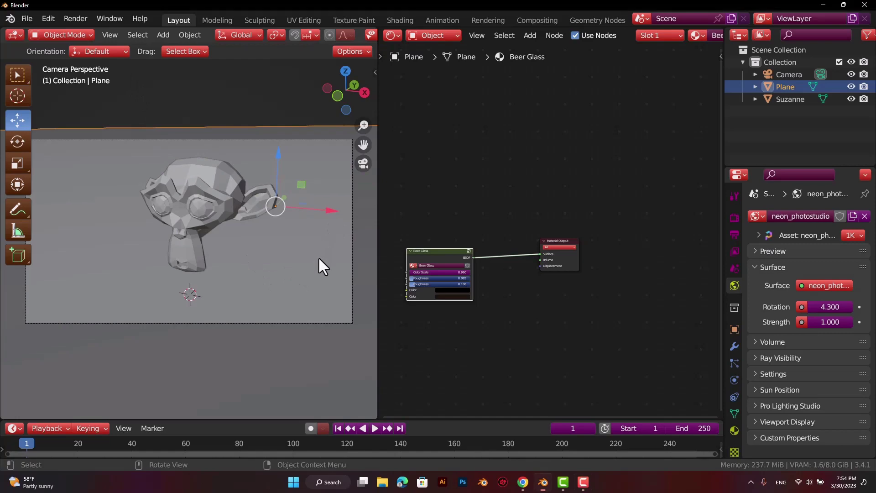
key(z)
click(299, 181)
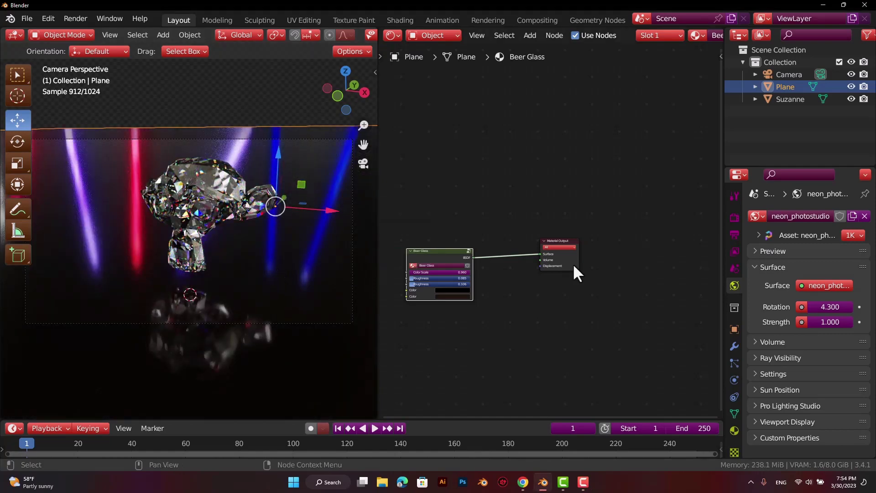
Rotate the world HDRI environment to test angles, ending at 4.300
click(734, 307)
click(734, 286)
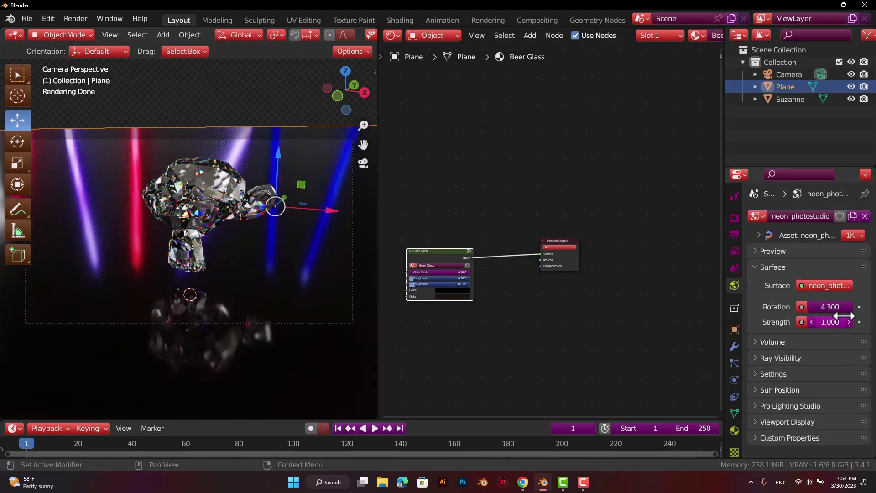
click(811, 307)
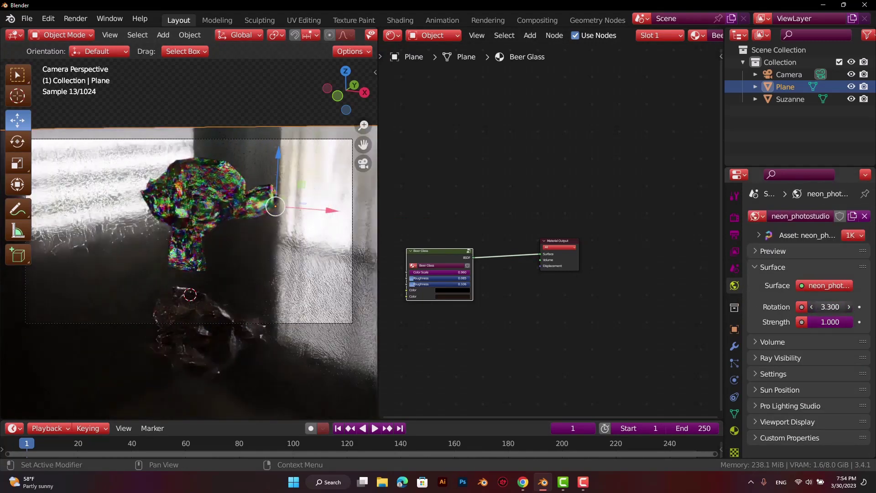
drag(830, 307, 803, 306)
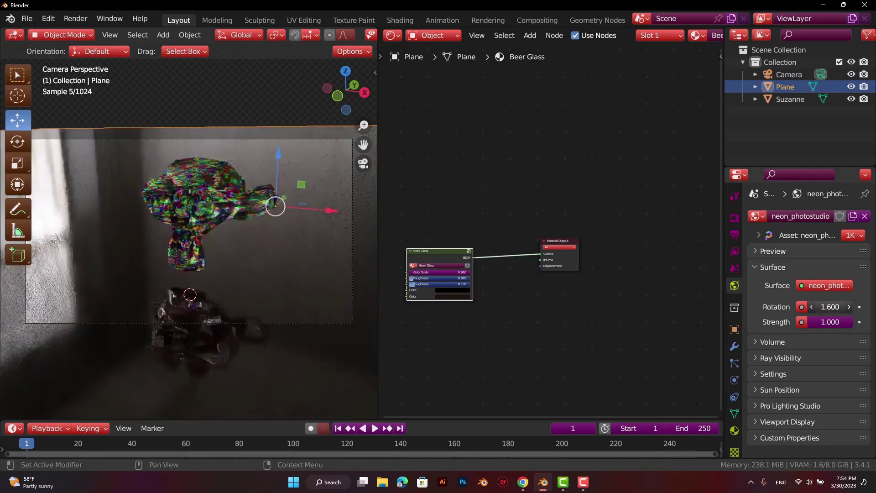
mouse_move(830, 307)
mouse_down()
mouse_move(856, 306)
mouse_move(795, 306)
mouse_up()
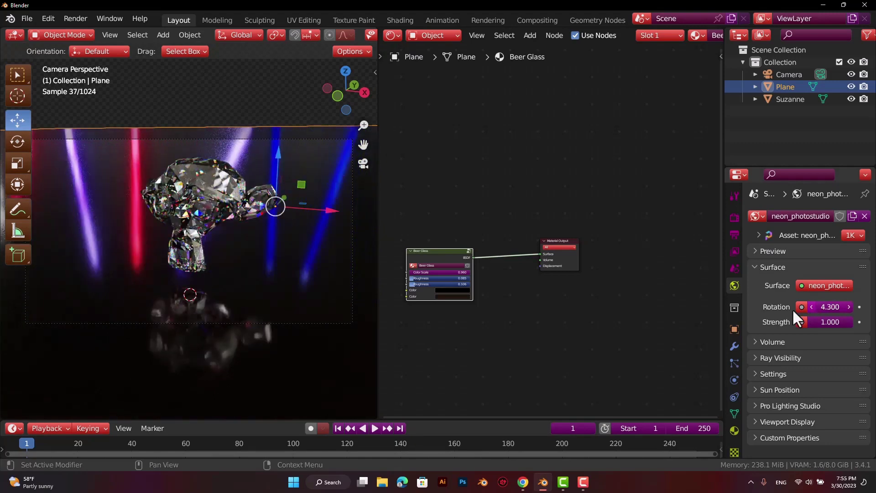
Select Suzanne and widen the 3D viewport against the node editor
scroll(229, 232, up, 2)
click(219, 147)
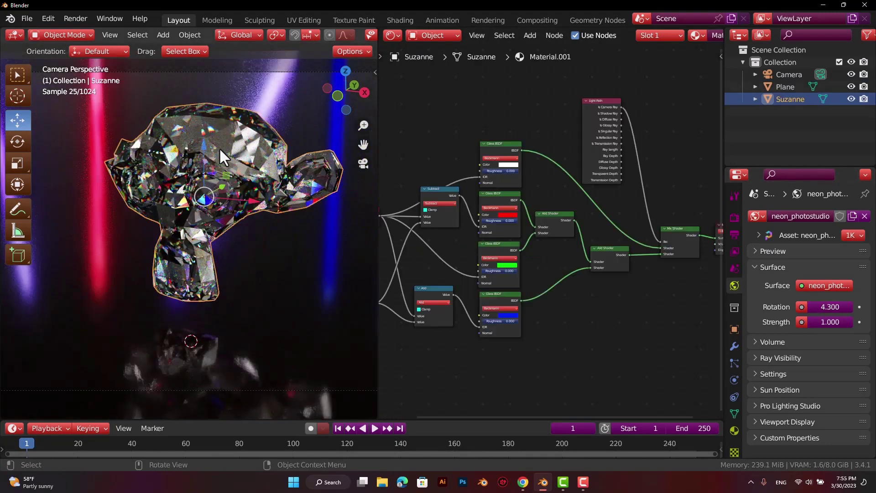
drag(379, 178, 619, 176)
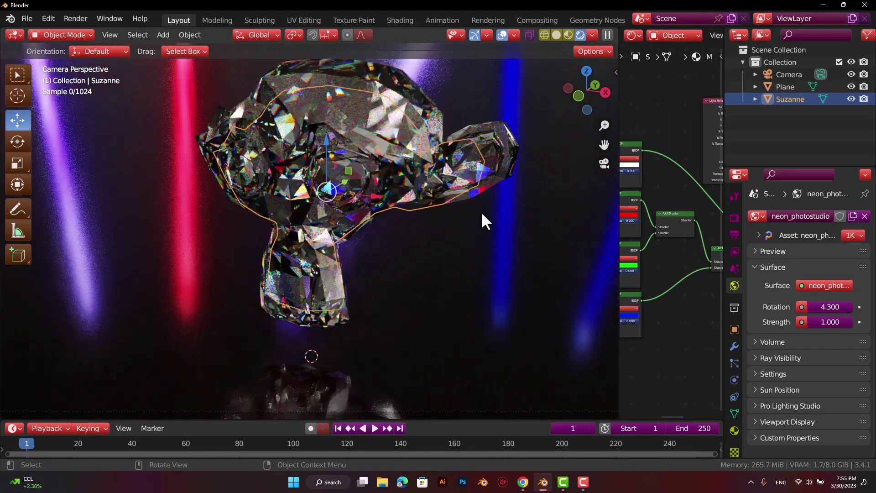
scroll(481, 211, down, 2)
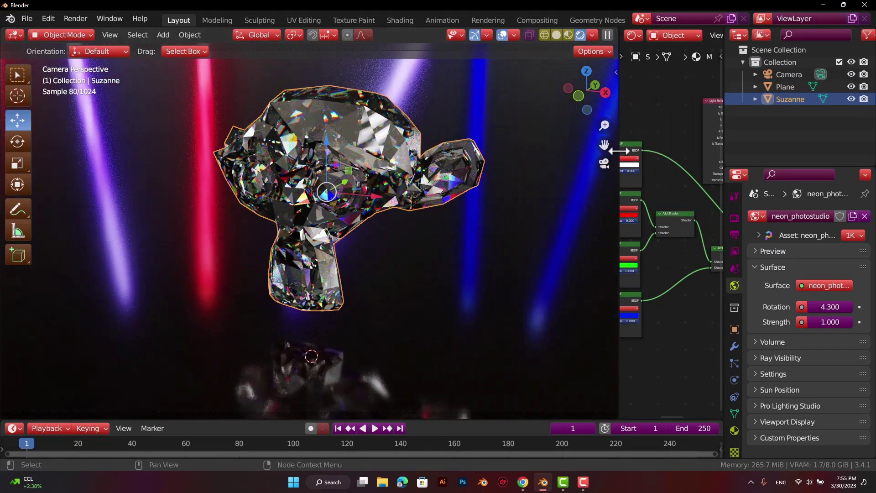
Join the node editor into the 3D viewport and recentre the camera view
right_click(617, 129)
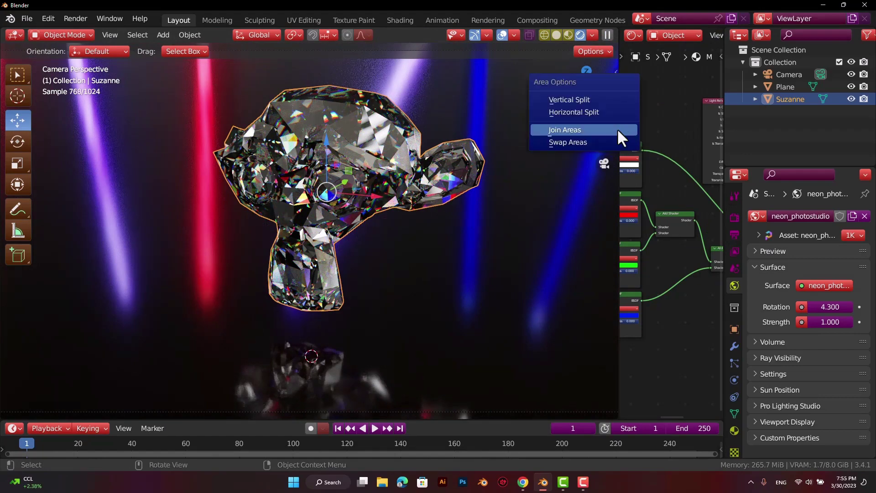
click(617, 129)
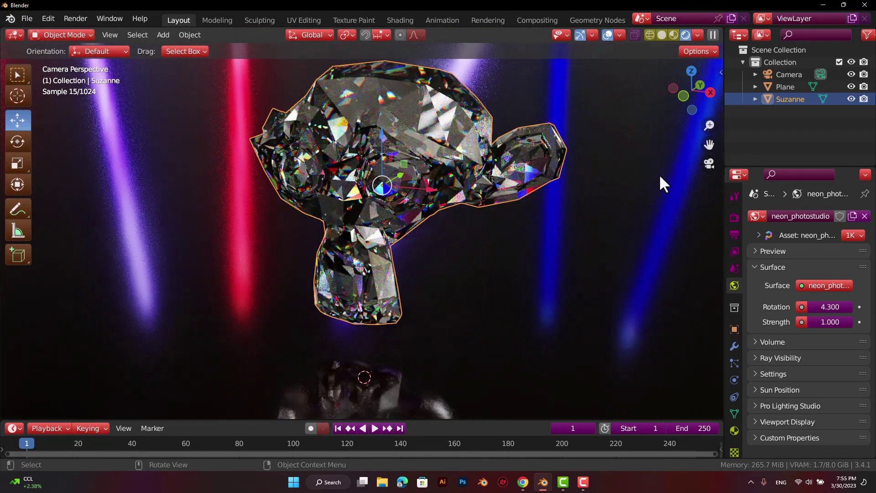
scroll(658, 182, down, 2)
mouse_move(709, 145)
mouse_down()
mouse_move(717, 150)
mouse_move(660, 176)
mouse_up()
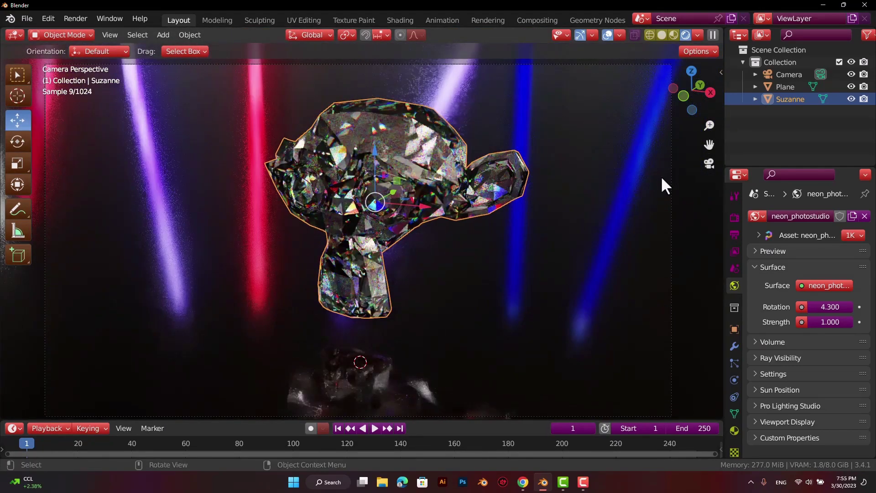
scroll(620, 201, down, 2)
scroll(621, 204, up, 1)
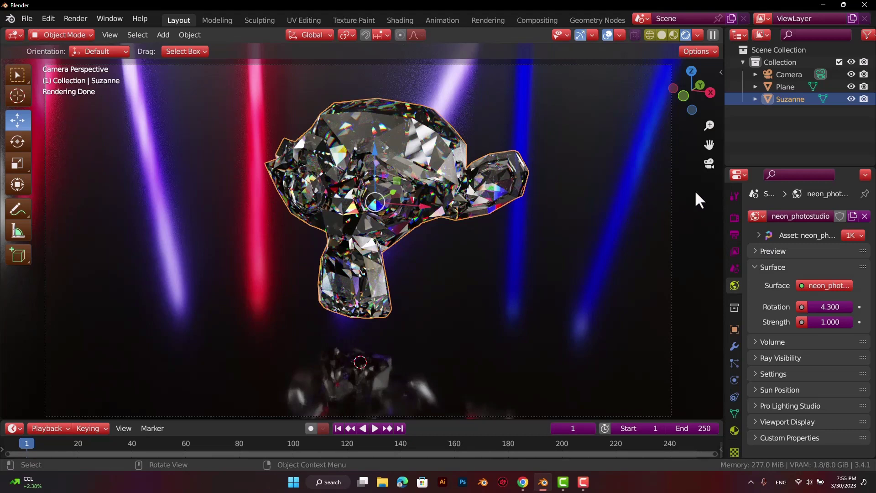
key(w)
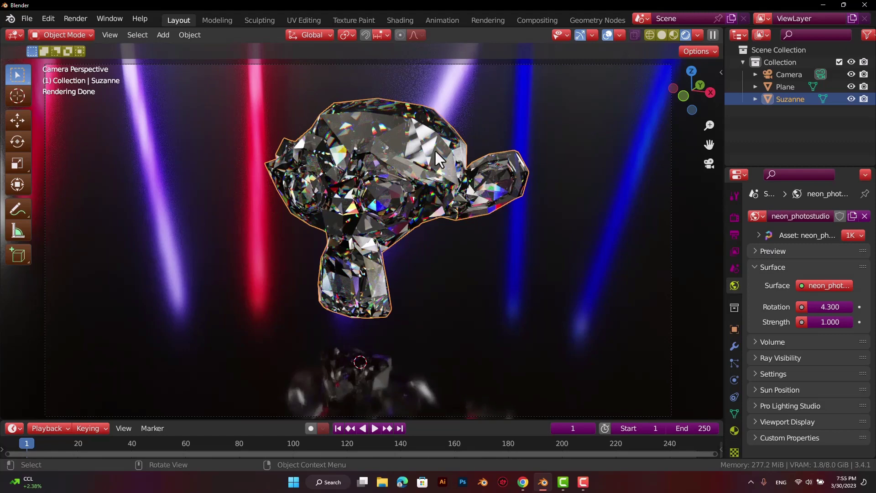
Set Suzanne's Z rotation to -377° in Object properties
click(735, 329)
drag(817, 319, 862, 331)
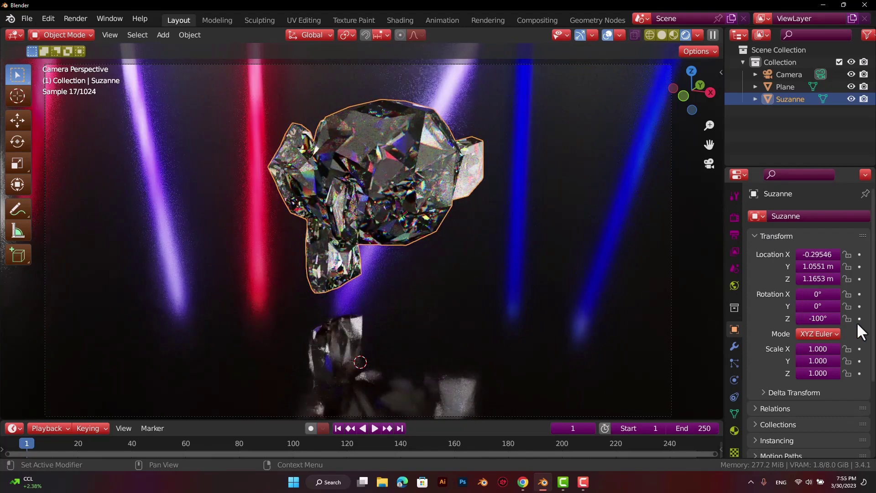
mouse_move(819, 318)
mouse_down()
mouse_move(794, 319)
mouse_move(862, 329)
mouse_up()
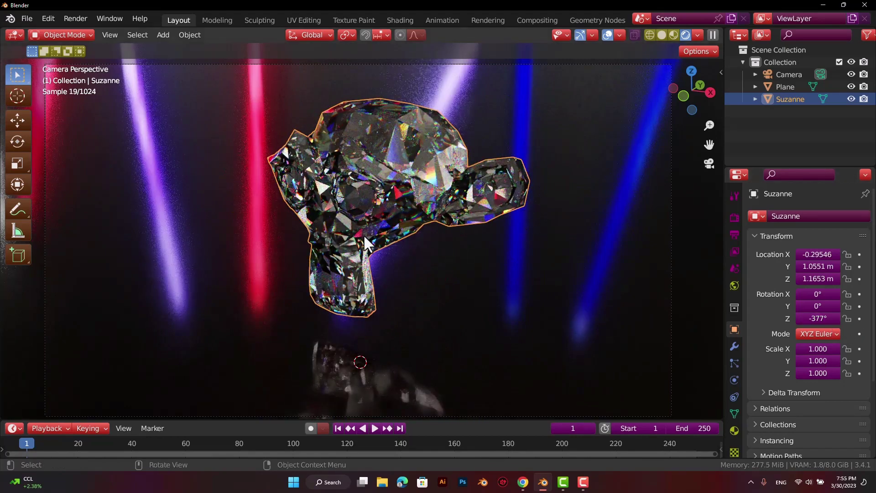
scroll(436, 230, up, 2)
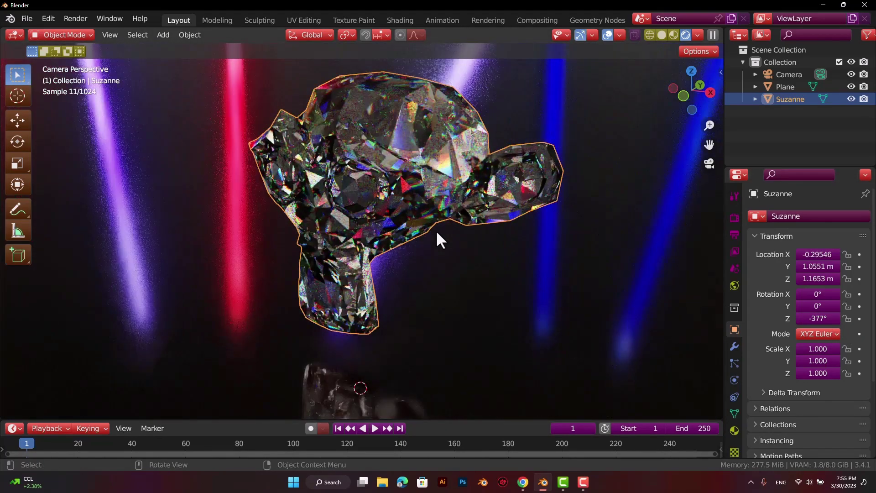
scroll(436, 233, up, 1)
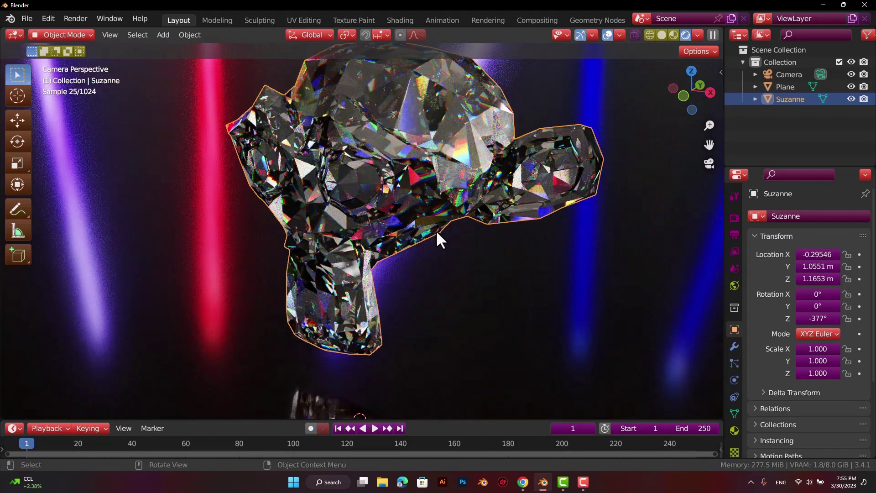
scroll(436, 230, down, 1)
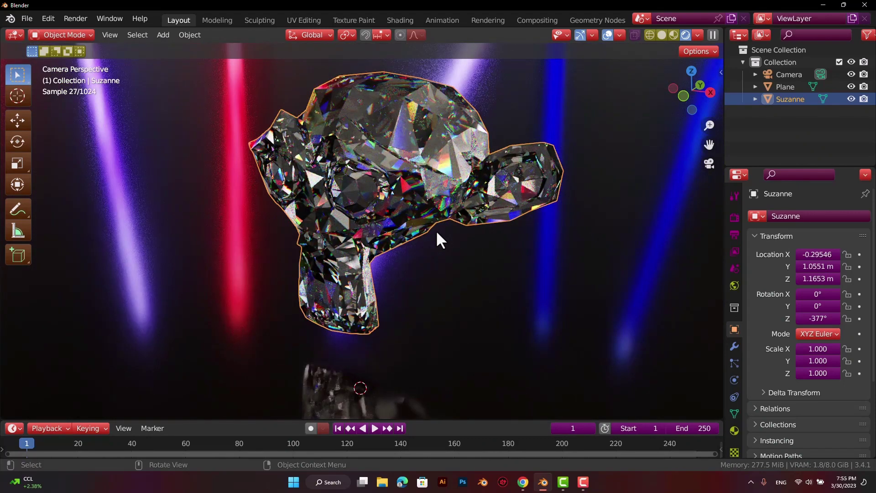